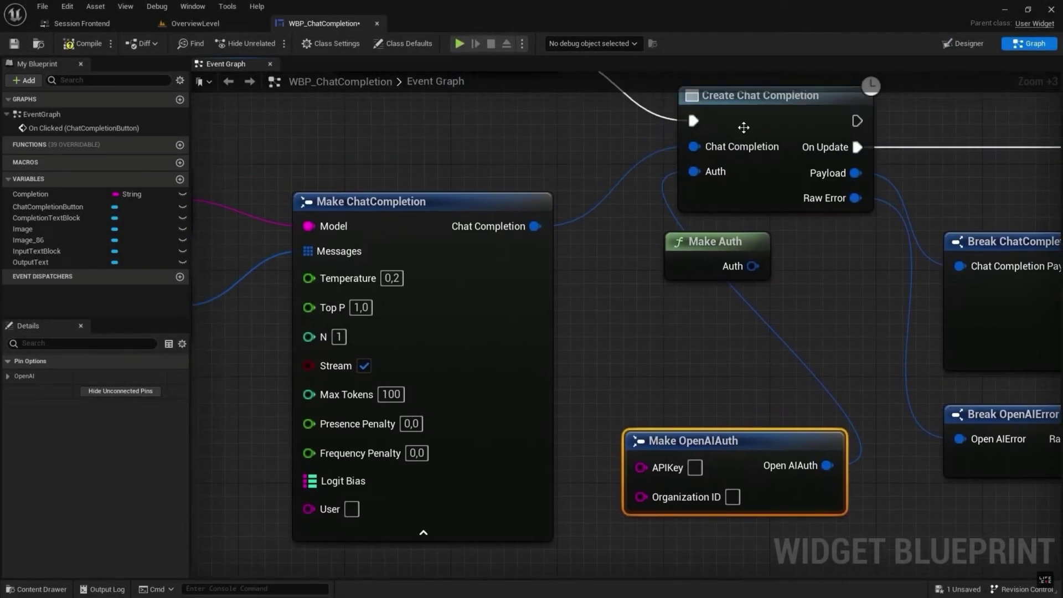
Step: Look over the model selection and message nodes feeding Make ChatCompletion in the WBP_ChatCompletion event graph
right_drag(361, 154, 528, 108)
scroll(590, 238, down, 3)
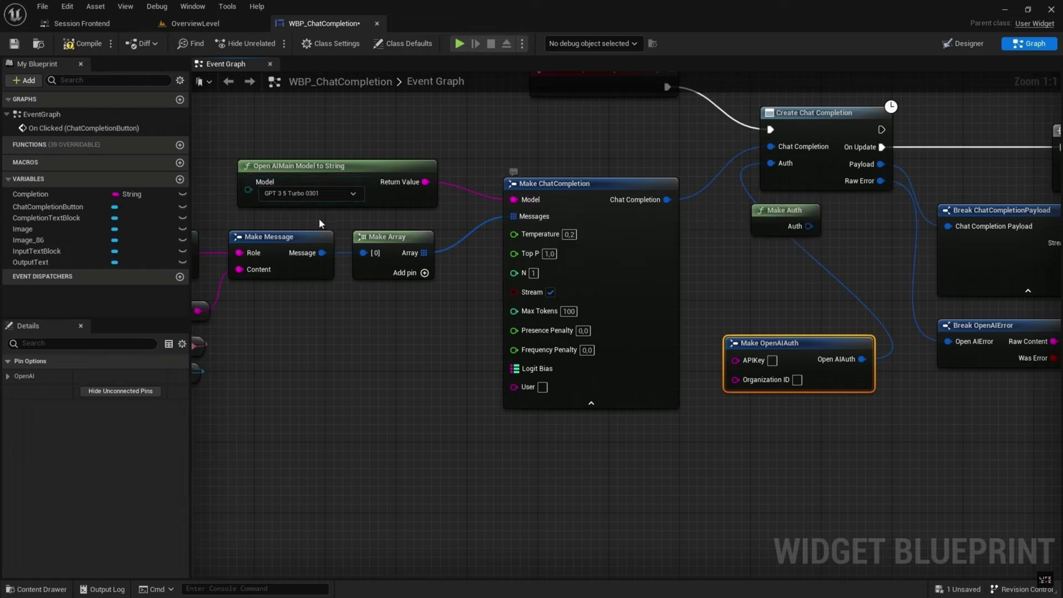
click(298, 136)
right_drag(330, 336, 534, 325)
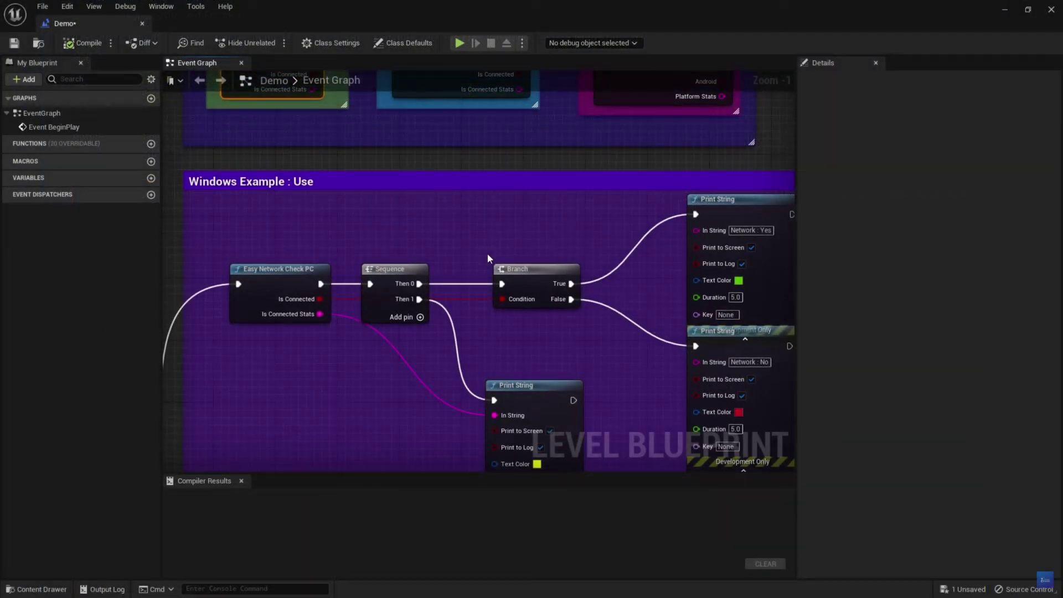
right_drag(488, 258, 483, 207)
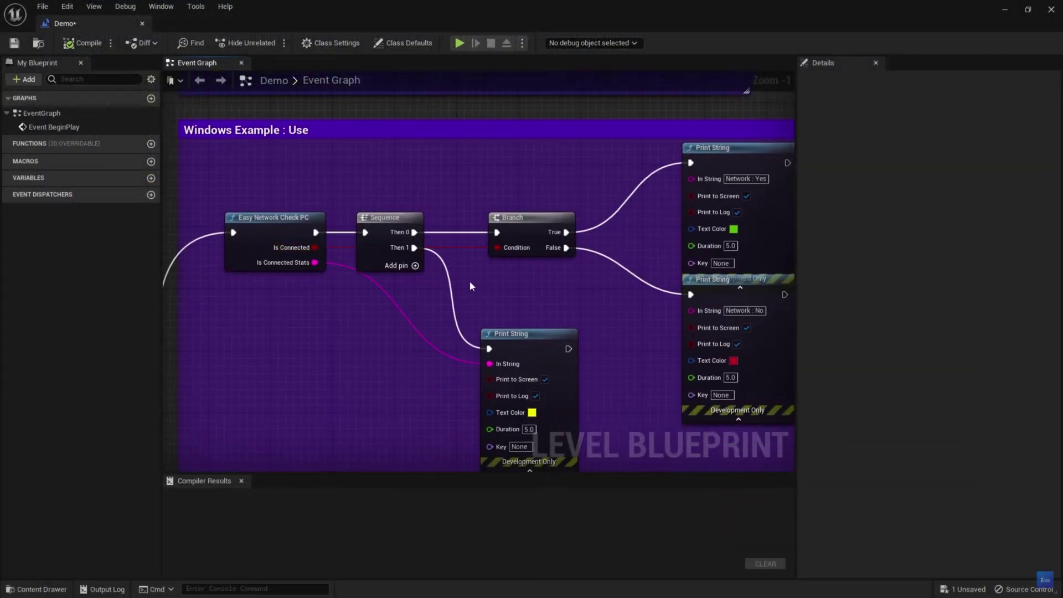
right_drag(565, 295, 526, 294)
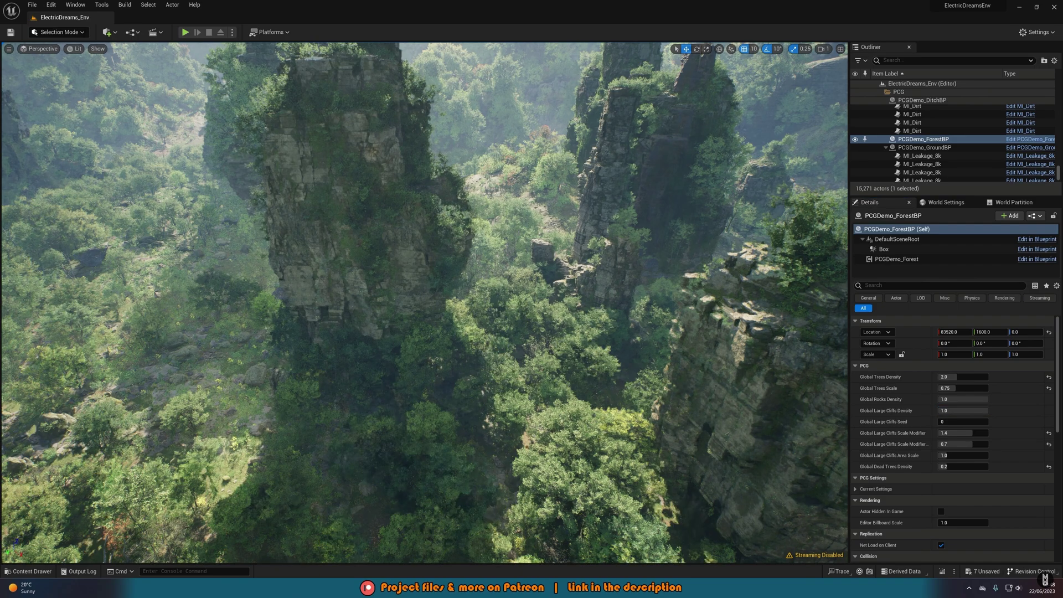
key(s)
mouse_move(584, 333)
right_down()
mouse_move(573, 265)
mouse_move(584, 334)
right_up()
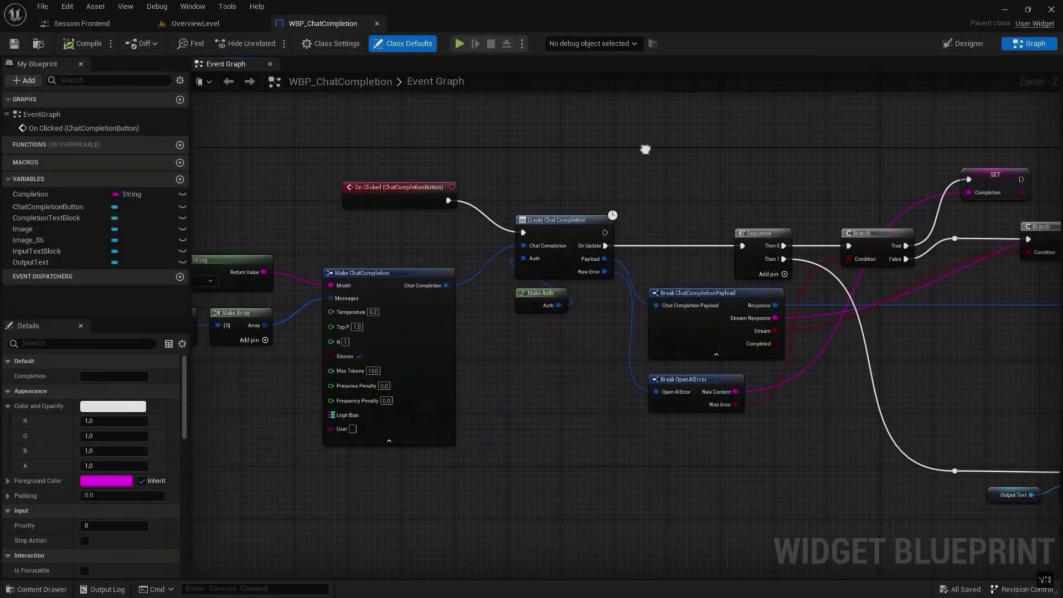
Step: Add a Make OpenAIAuth node wired into the Auth input of the Create Chat Completion node
scroll(551, 226, up, 2)
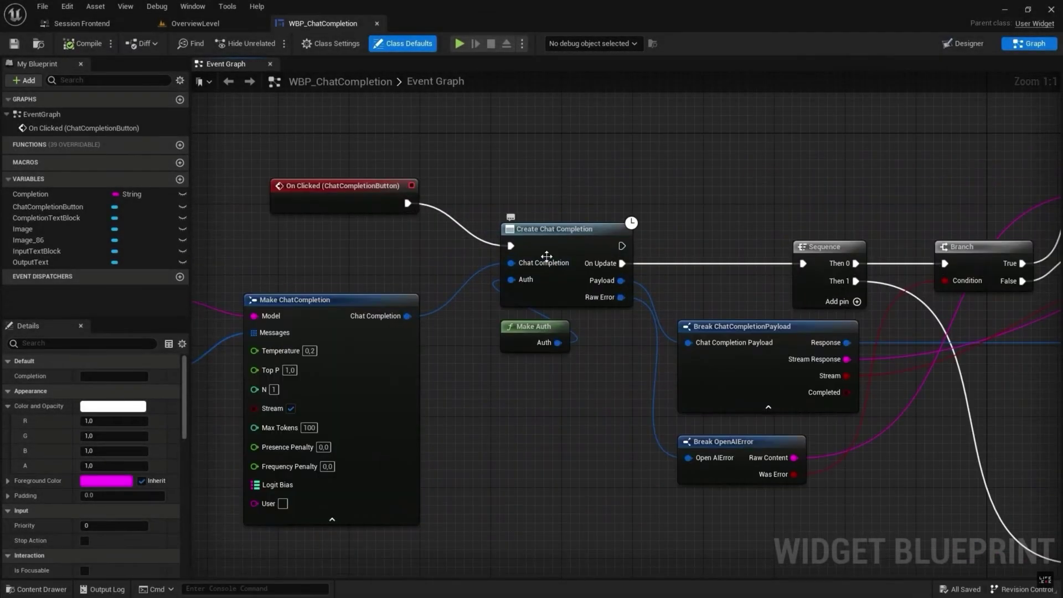
scroll(547, 256, up, 3)
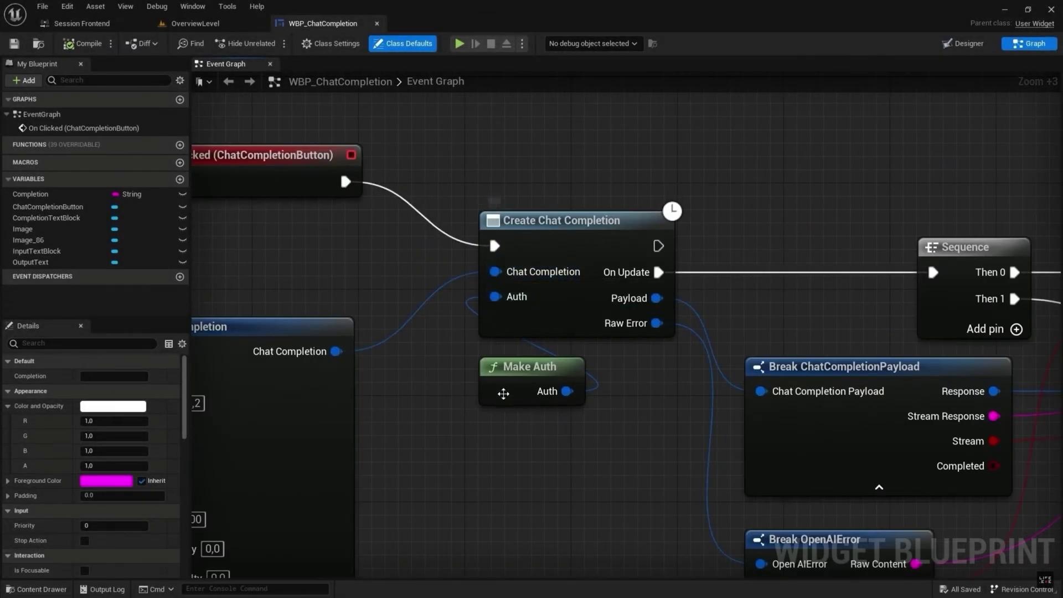
drag(503, 394, 495, 392)
right_drag(478, 345, 523, 171)
drag(540, 123, 501, 394)
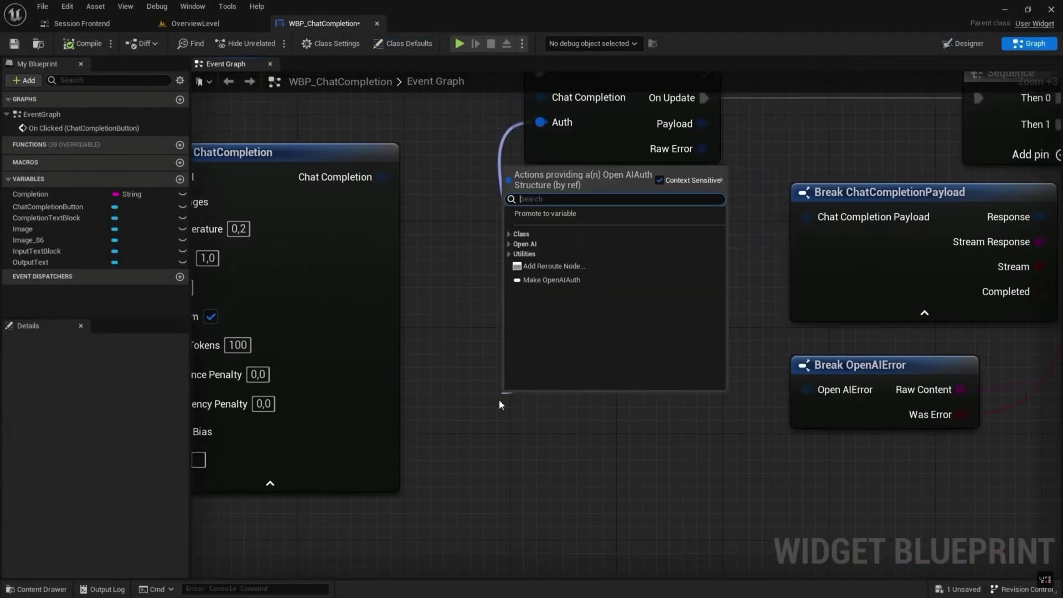
click(553, 280)
Step: Examine the Make ChatCompletion settings, the model options of Open AIMain Model to String, and the role and content nodes
right_drag(504, 339, 645, 364)
right_drag(361, 222, 529, 109)
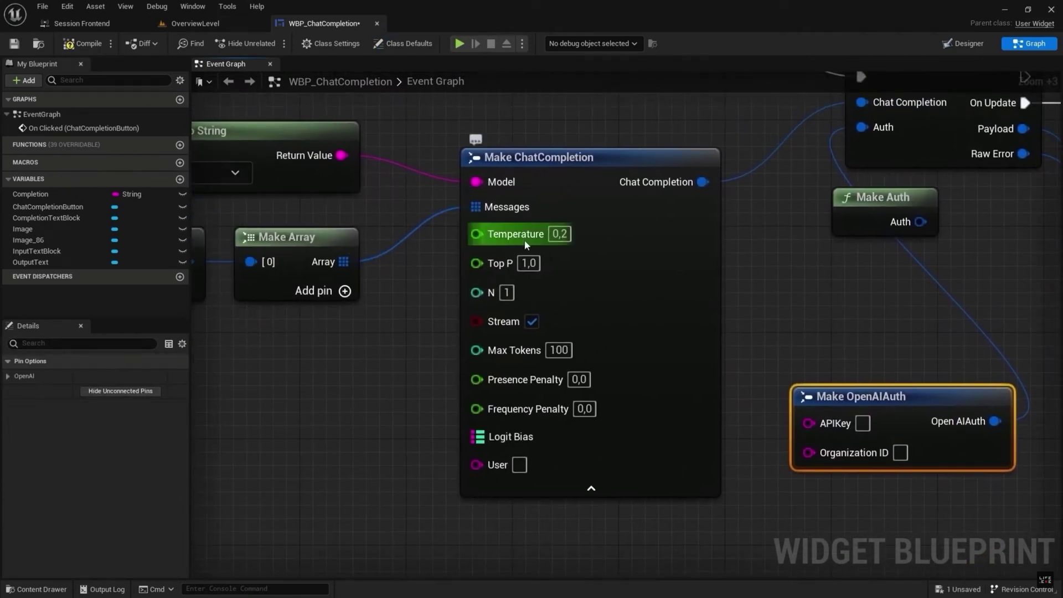
scroll(561, 235, down, 3)
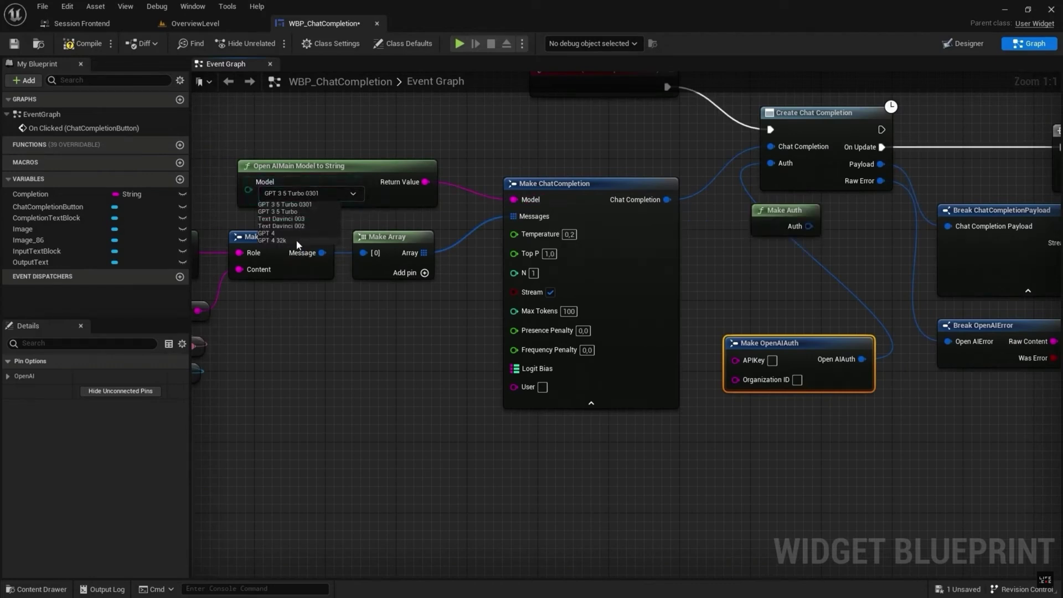
click(299, 139)
right_drag(330, 332, 536, 327)
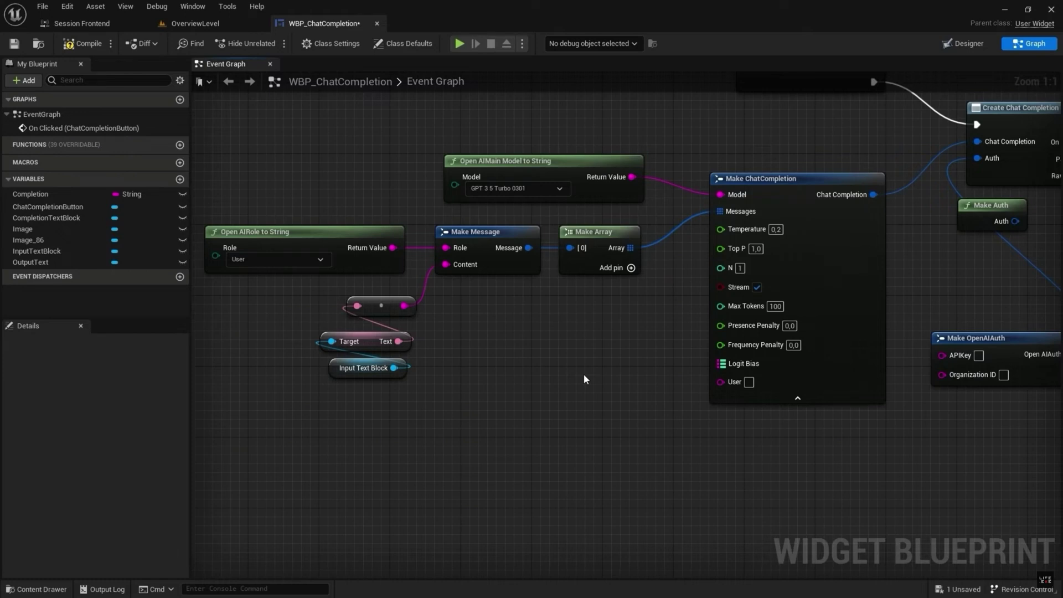
right_drag(583, 373, 421, 377)
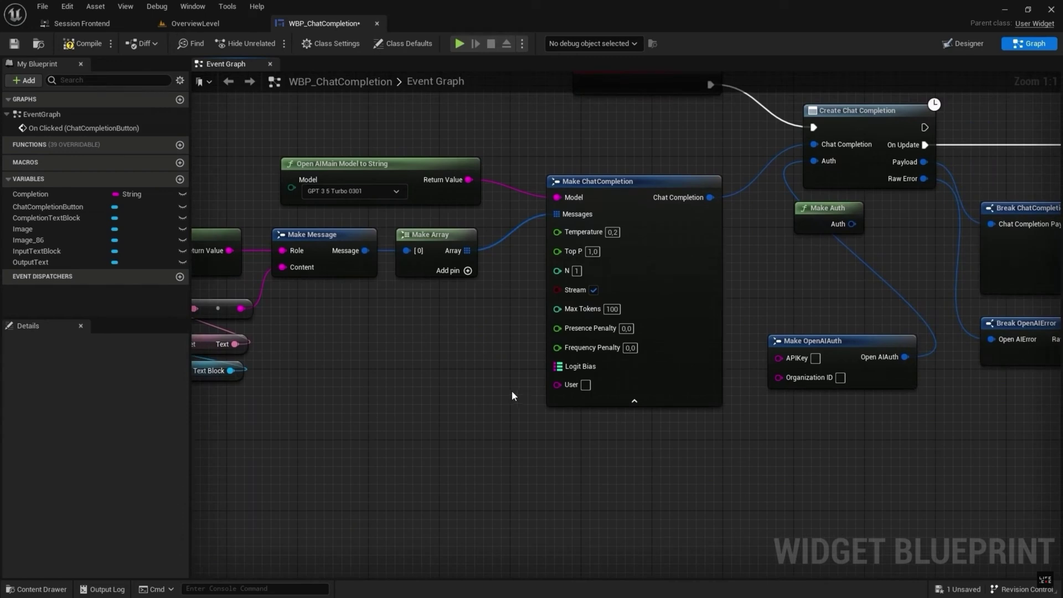
Step: Switch to the browser and open the API reference on the OpenAI platform site
click(1001, 9)
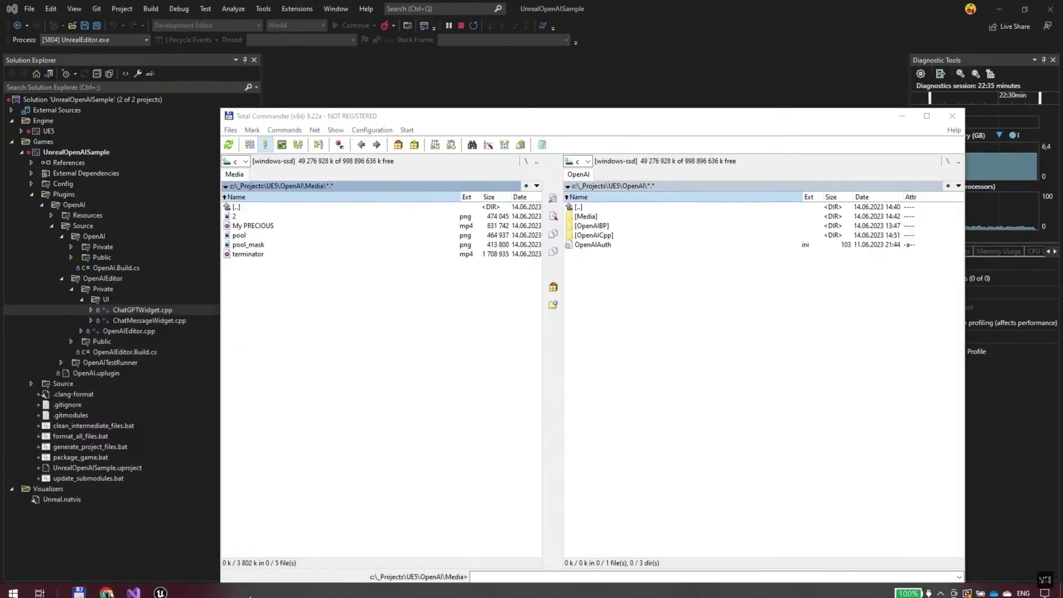
click(108, 587)
click(199, 10)
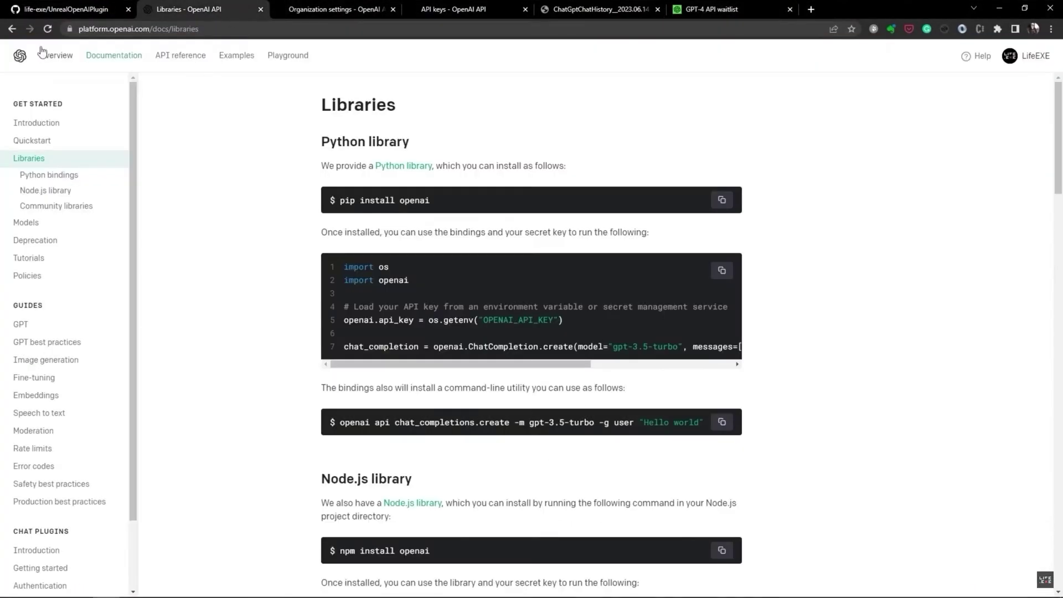
click(174, 57)
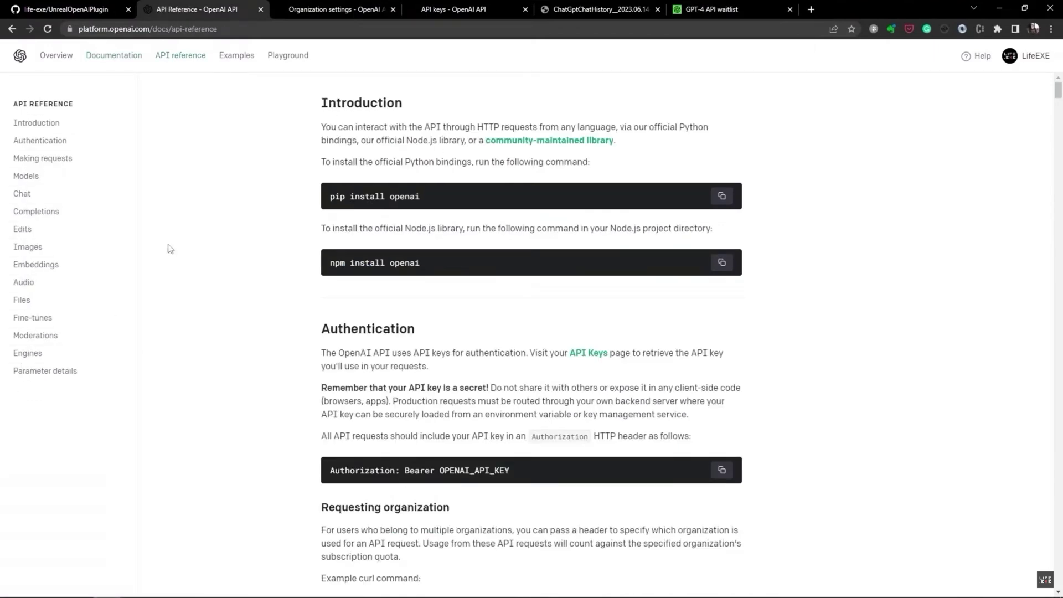
Step: Read the API reference from the List models endpoint through the Create chat completion request parameters, including temperature, stream and max_tokens
scroll(227, 171, down, 20)
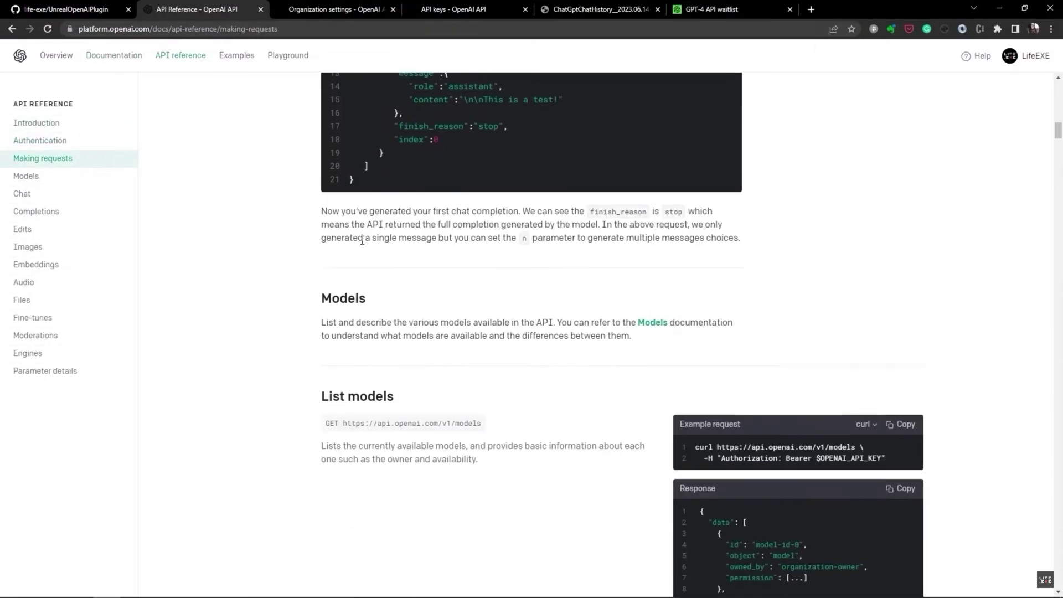
scroll(362, 241, down, 4)
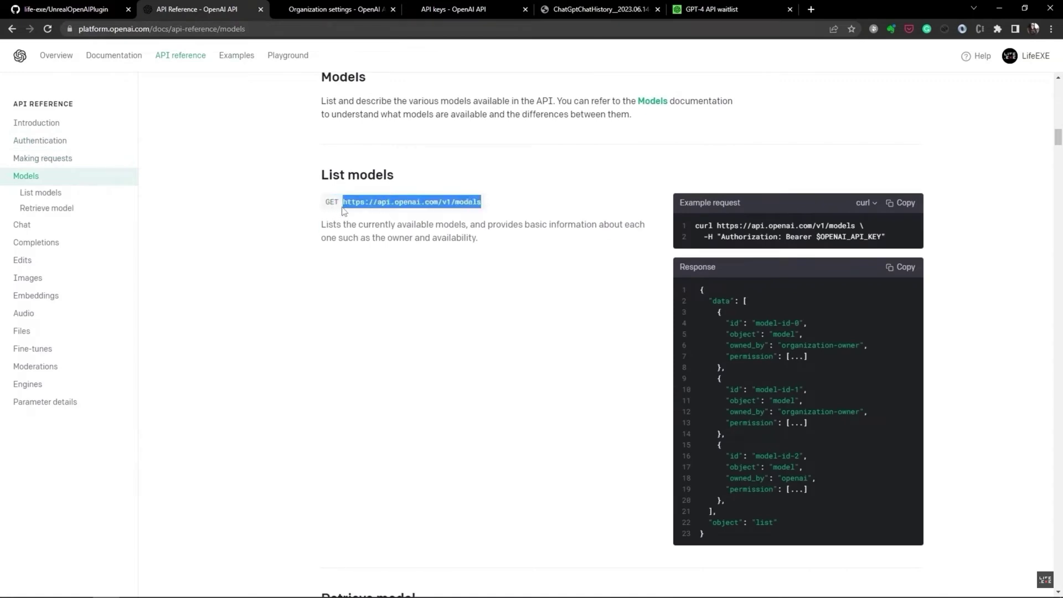
scroll(343, 211, down, 13)
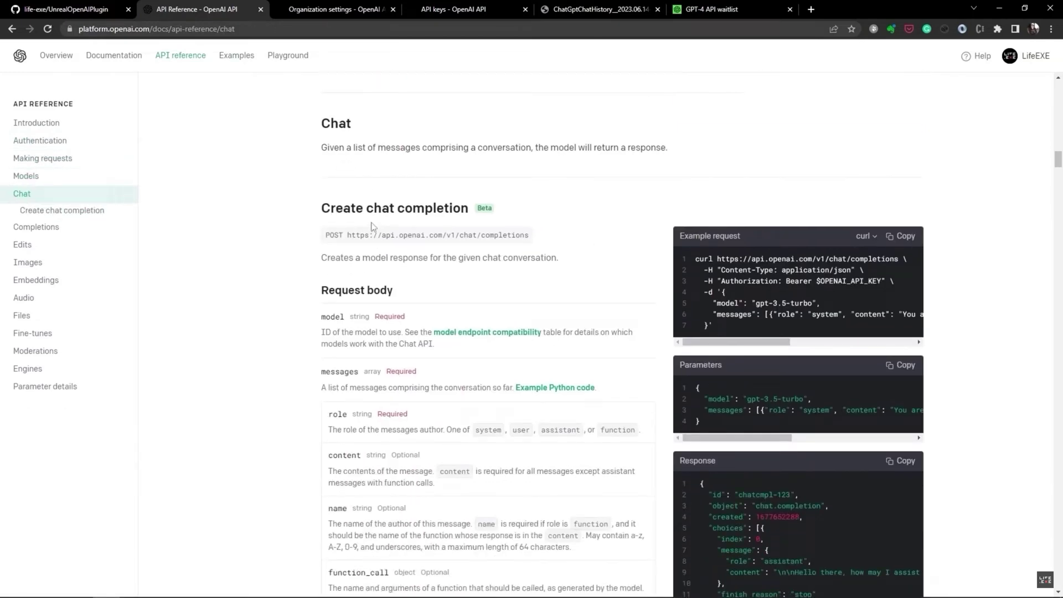
scroll(378, 224, down, 2)
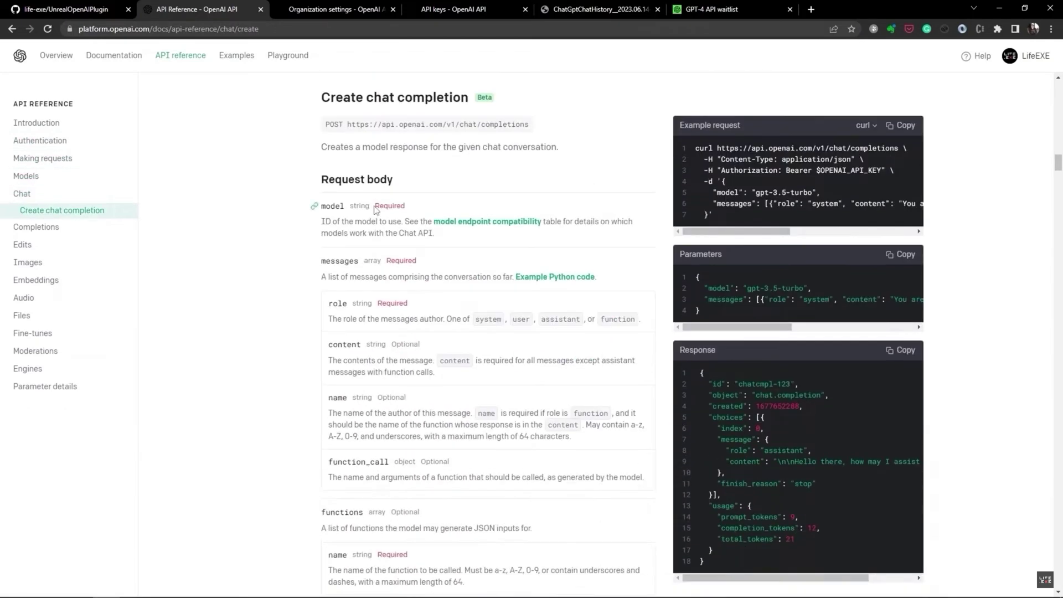
scroll(324, 100, down, 2)
scroll(353, 157, down, 7)
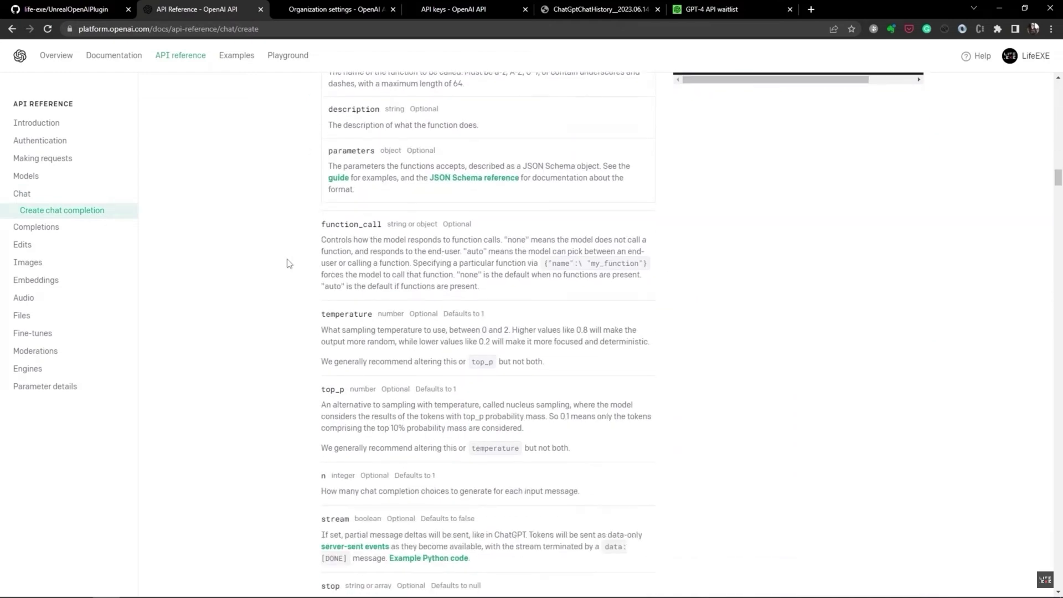
scroll(288, 264, down, 1)
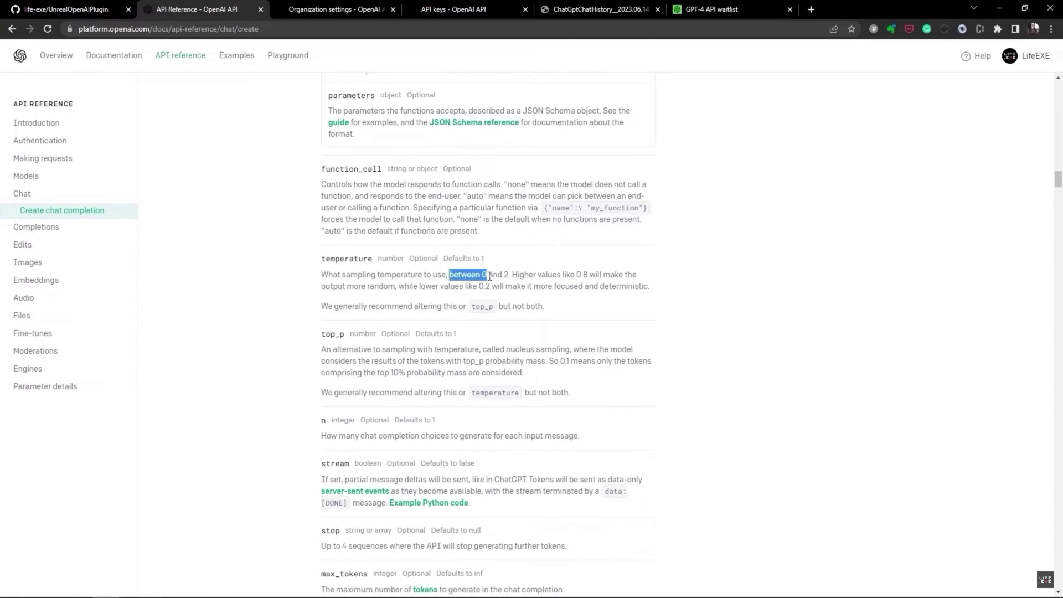
scroll(387, 296, down, 2)
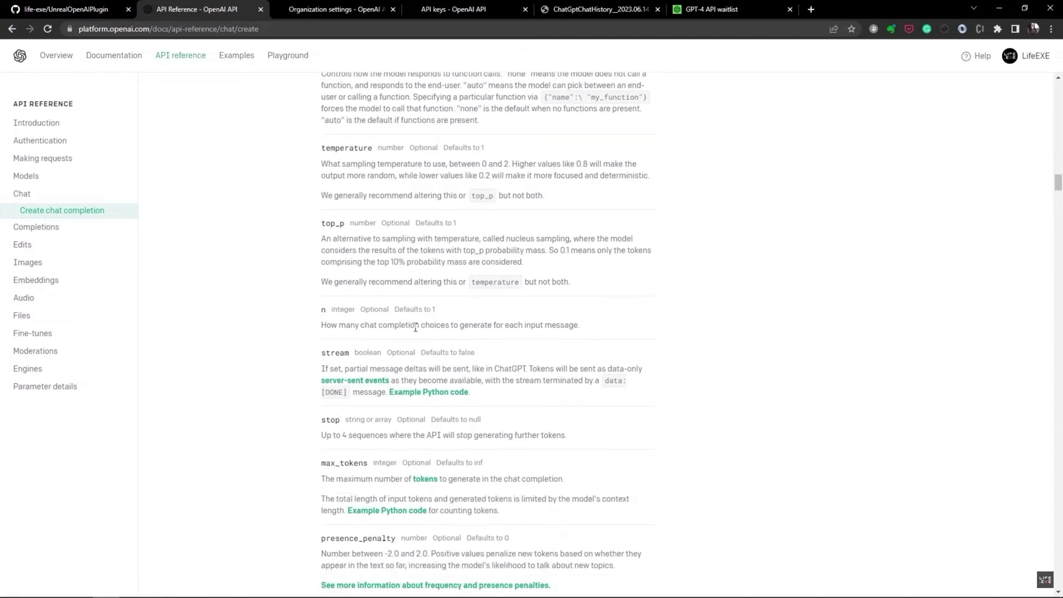
scroll(410, 325, down, 3)
scroll(410, 367, down, 4)
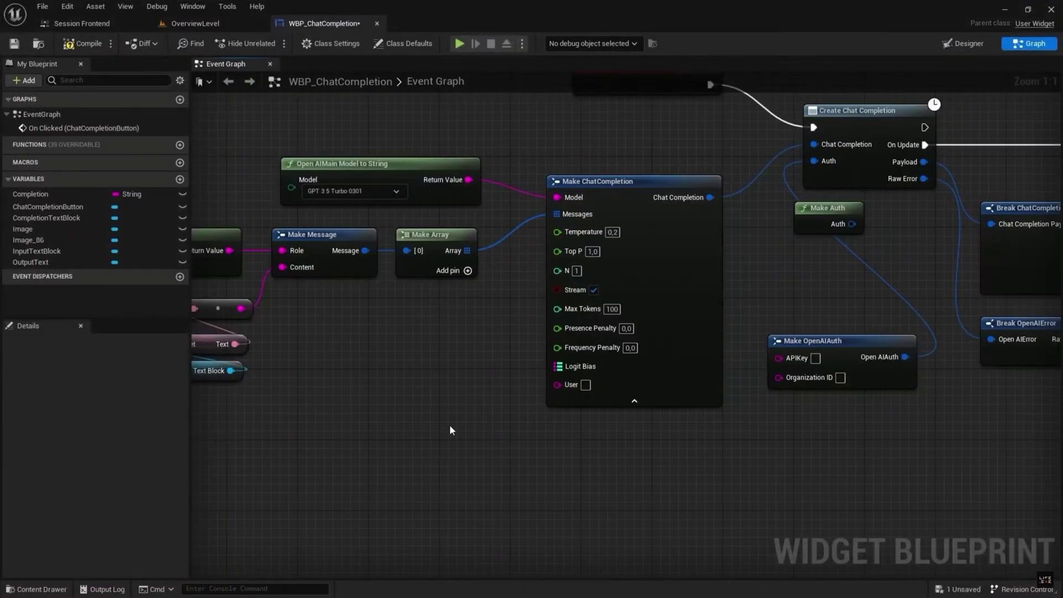
Step: Inspect the Create Chat Completion node's inputs and its Payload and Raw Error connections in the event graph
right_drag(820, 275, 628, 292)
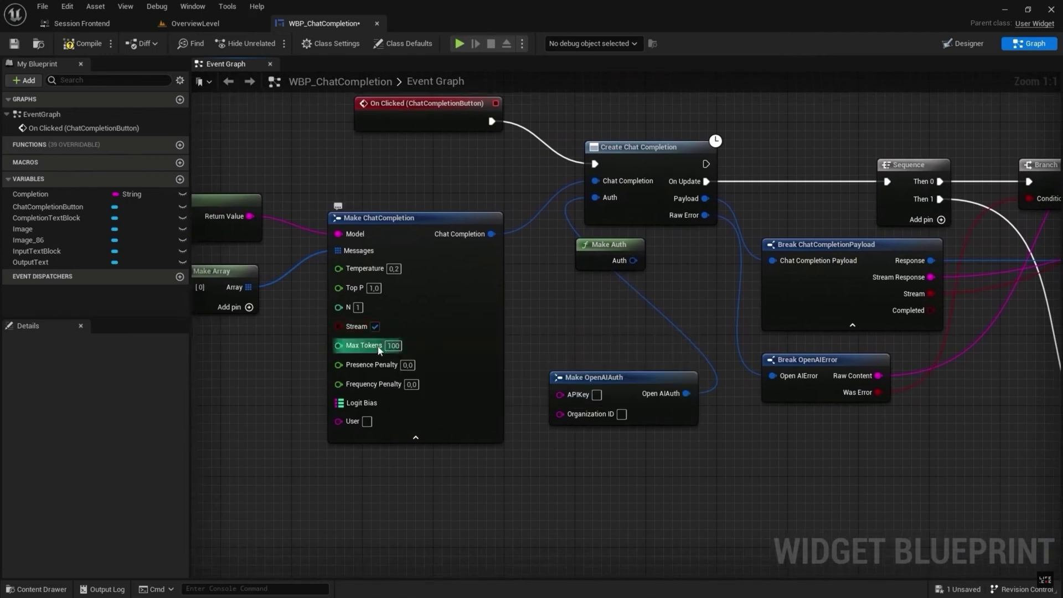
right_drag(583, 326, 444, 284)
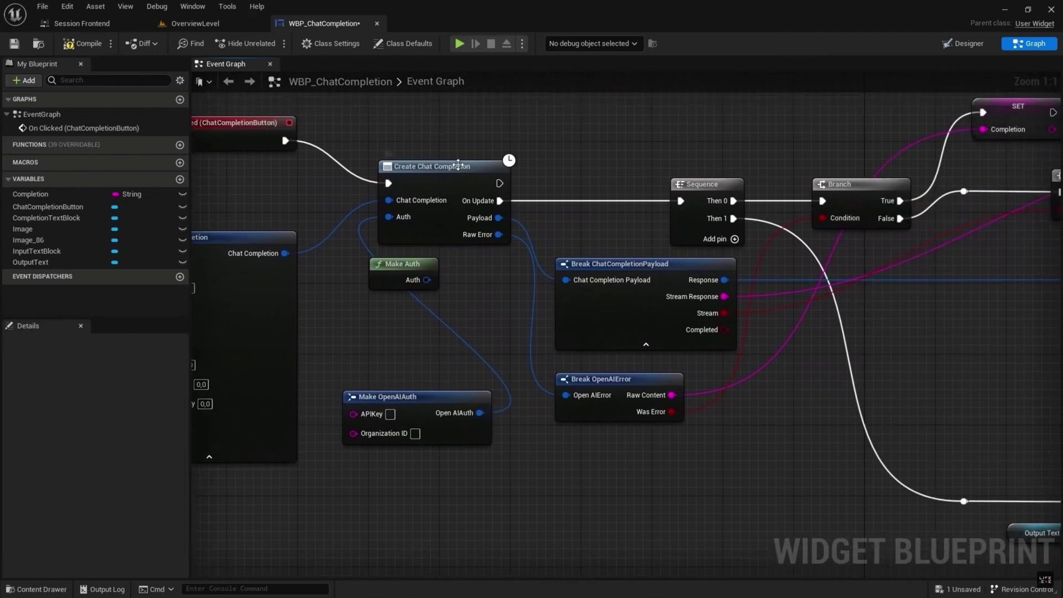
right_drag(475, 222, 587, 267)
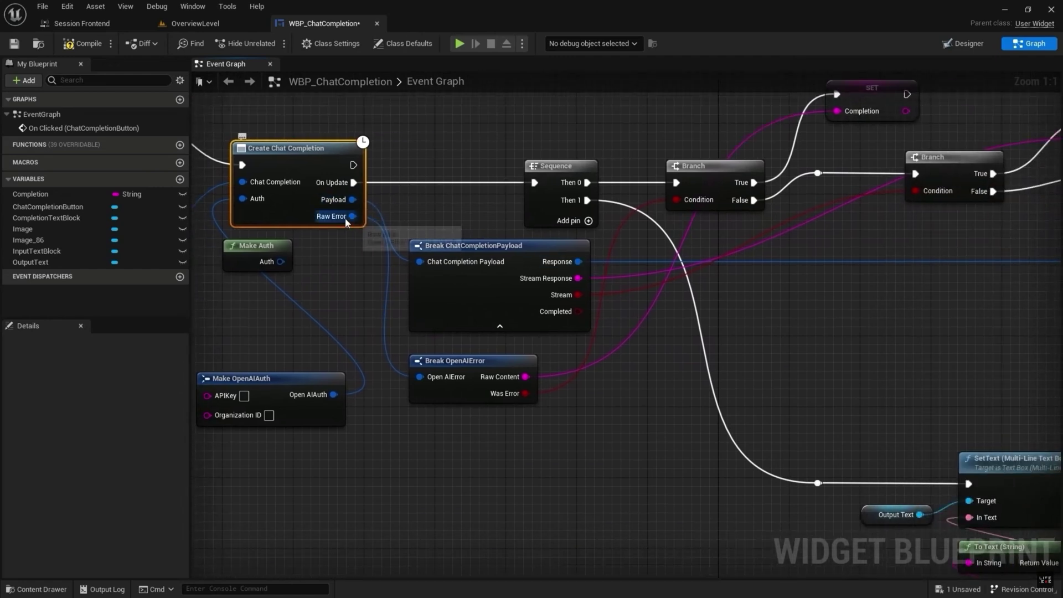
right_drag(455, 436, 441, 453)
right_drag(195, 359, 726, 354)
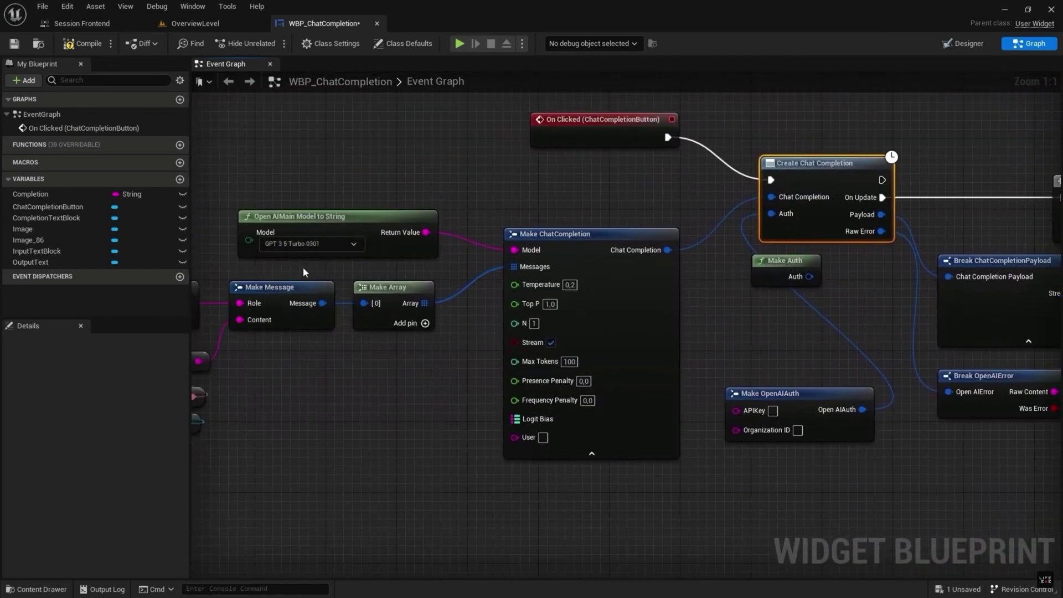
Step: Examine the Chat Completion output in the running OverviewLevel, stop the play session and return to the WBP_ChatCompletion graph
click(177, 25)
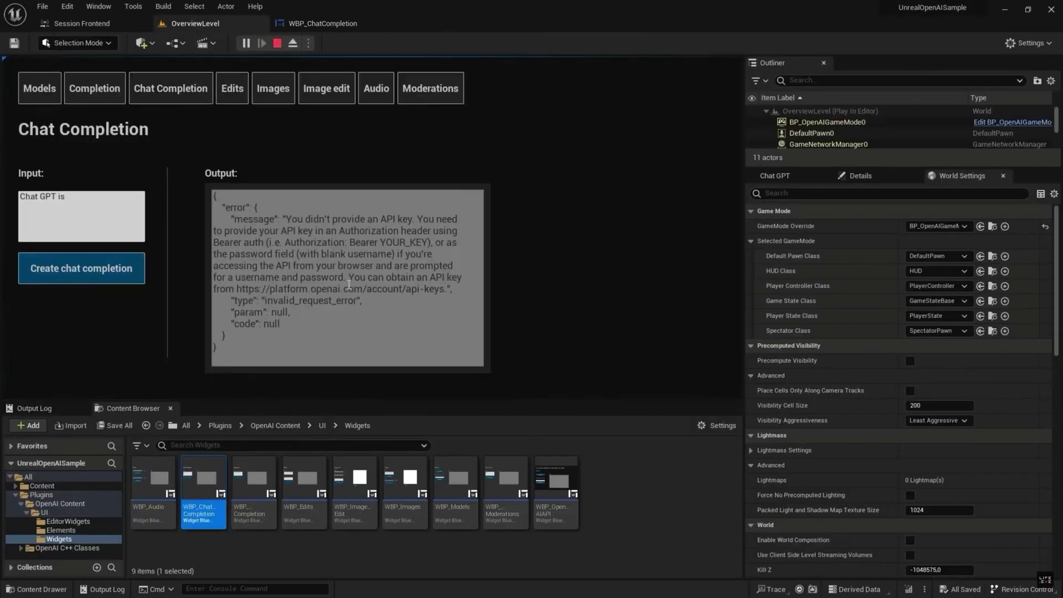
drag(330, 351, 249, 199)
click(297, 231)
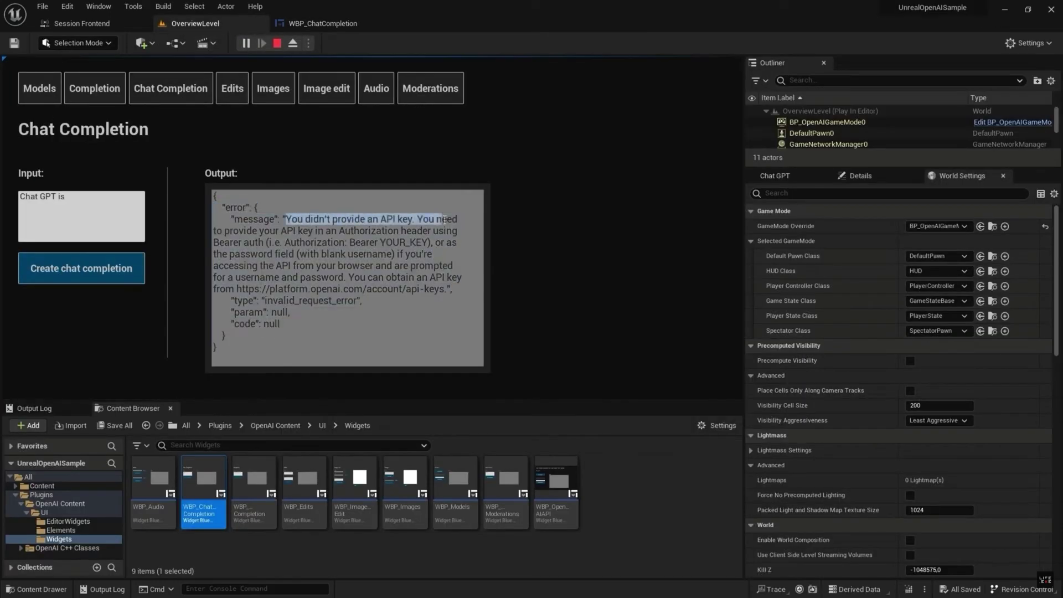
click(277, 43)
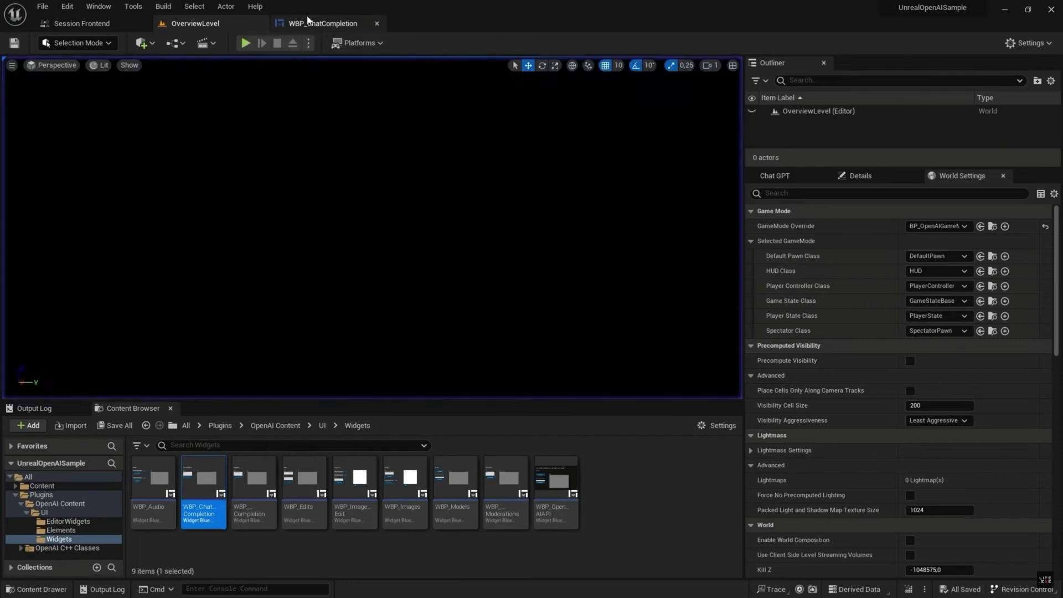
click(318, 23)
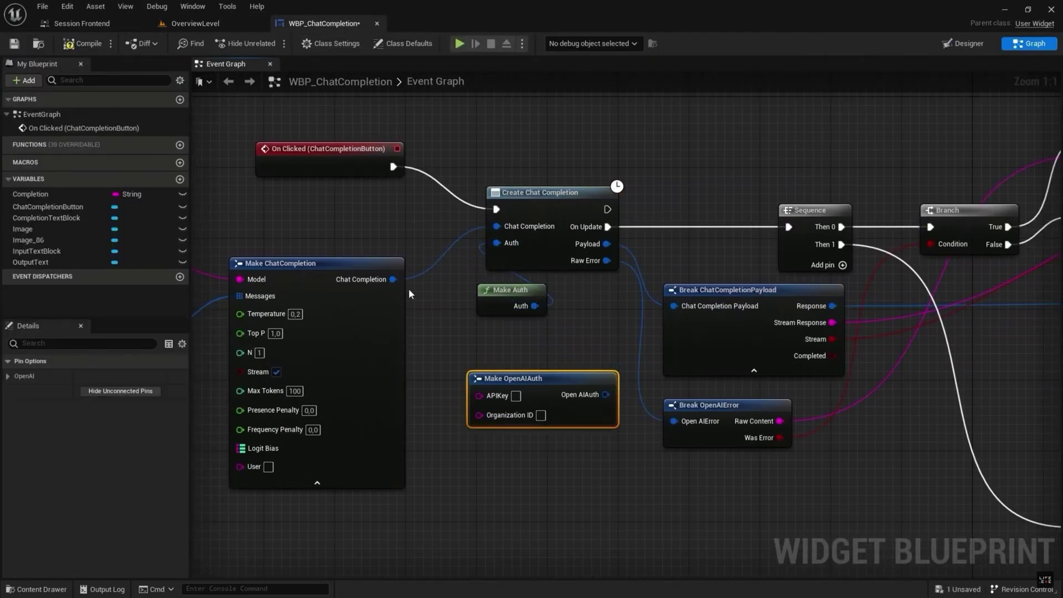
Step: Play OverviewLevel to try the Chat Completion page, stop the session and reopen the WBP_ChatCompletion blueprint
click(188, 24)
click(249, 45)
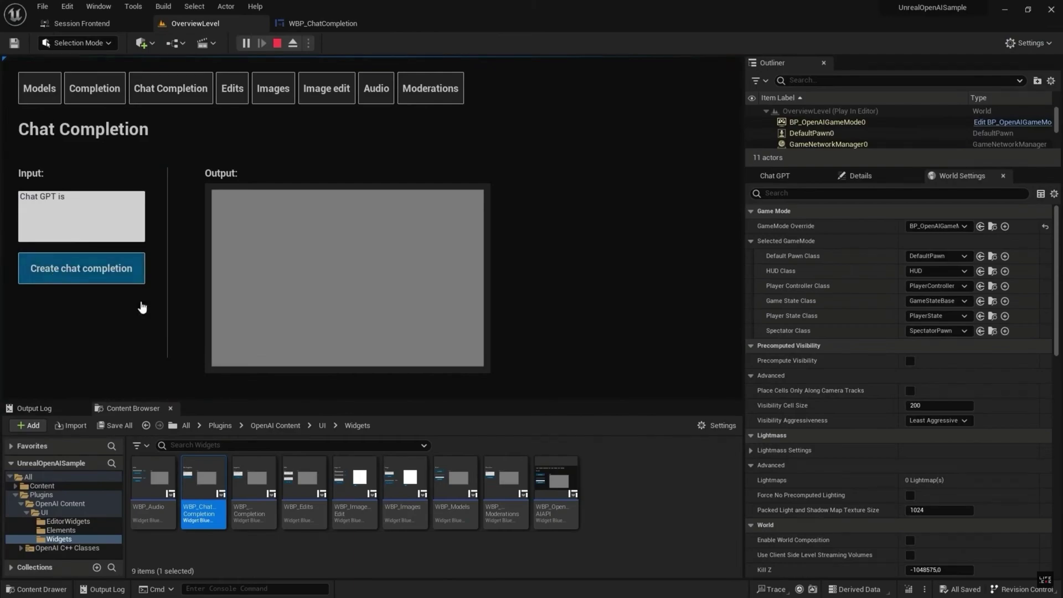
key(Escape)
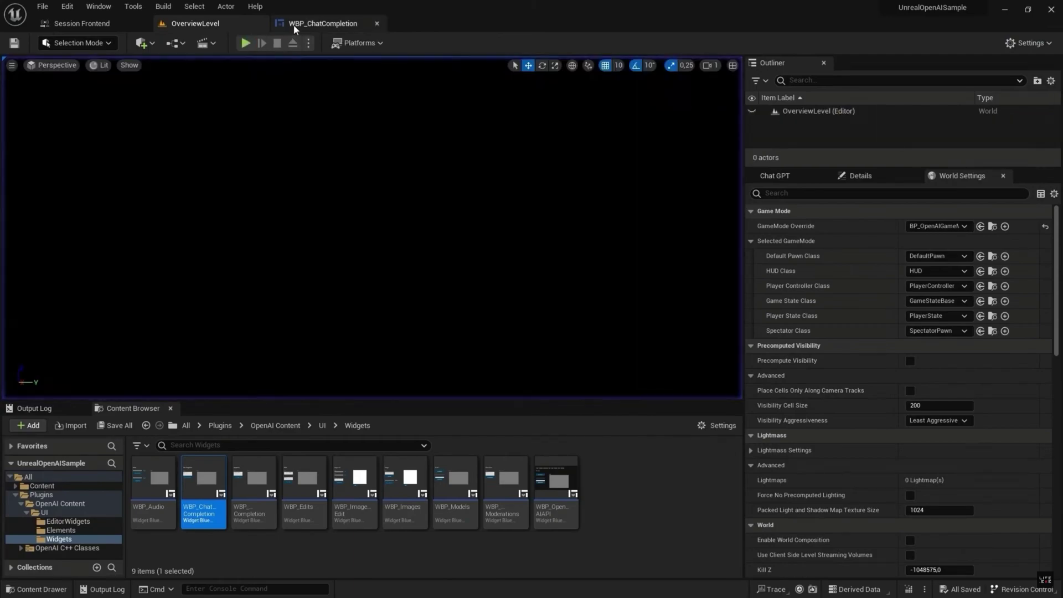
click(318, 24)
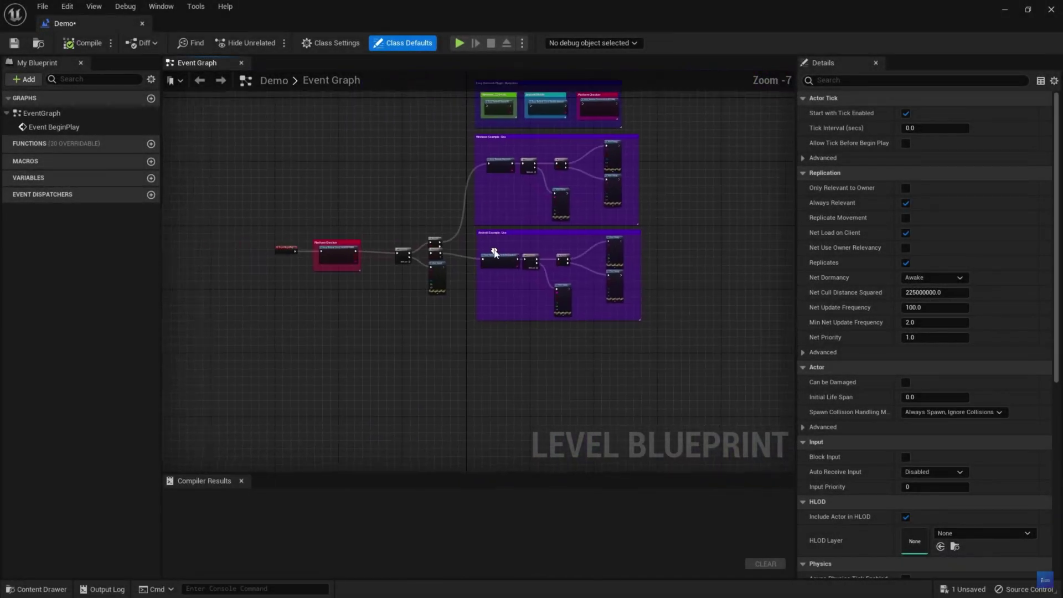
Step: Examine the Event BeginPlay and Platform Checker section of the Demo level blueprint
scroll(526, 205, up, 4)
right_drag(529, 202, 646, 176)
right_drag(434, 158, 791, 138)
scroll(468, 304, up, 2)
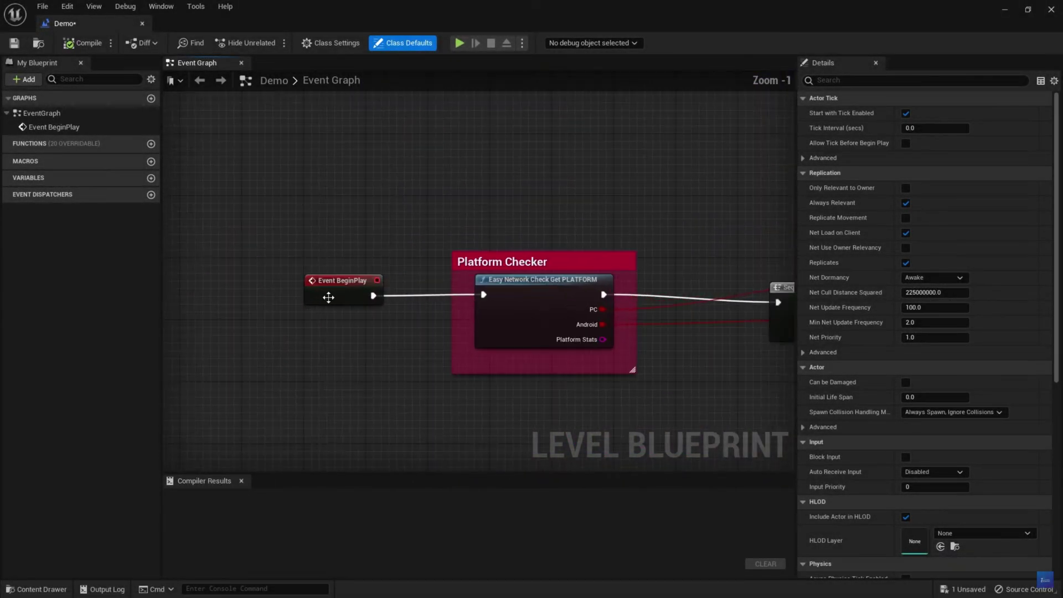
Step: Examine how Event BeginPlay feeds the Easy Network Check Get PLATFORM node and its outputs lead to the Sequence and Branch nodes
click(328, 298)
right_drag(514, 320, 487, 268)
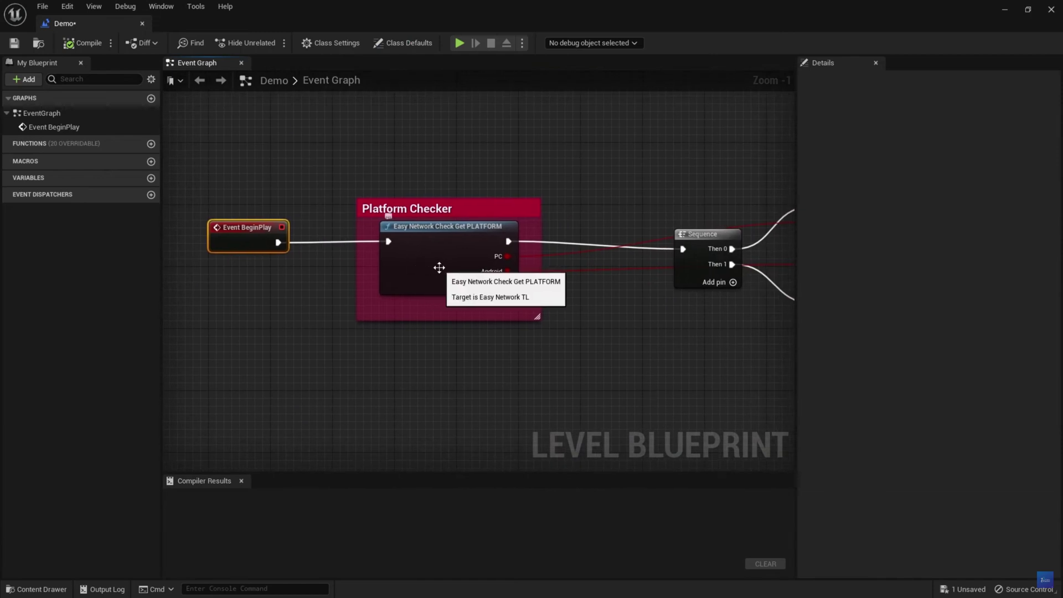
click(440, 267)
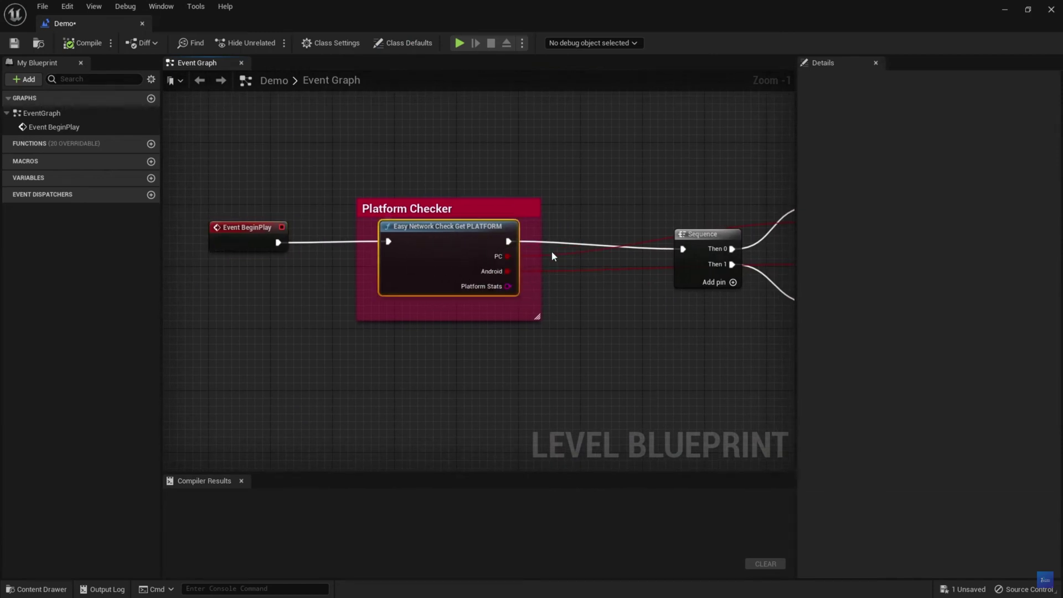
right_drag(552, 257, 455, 270)
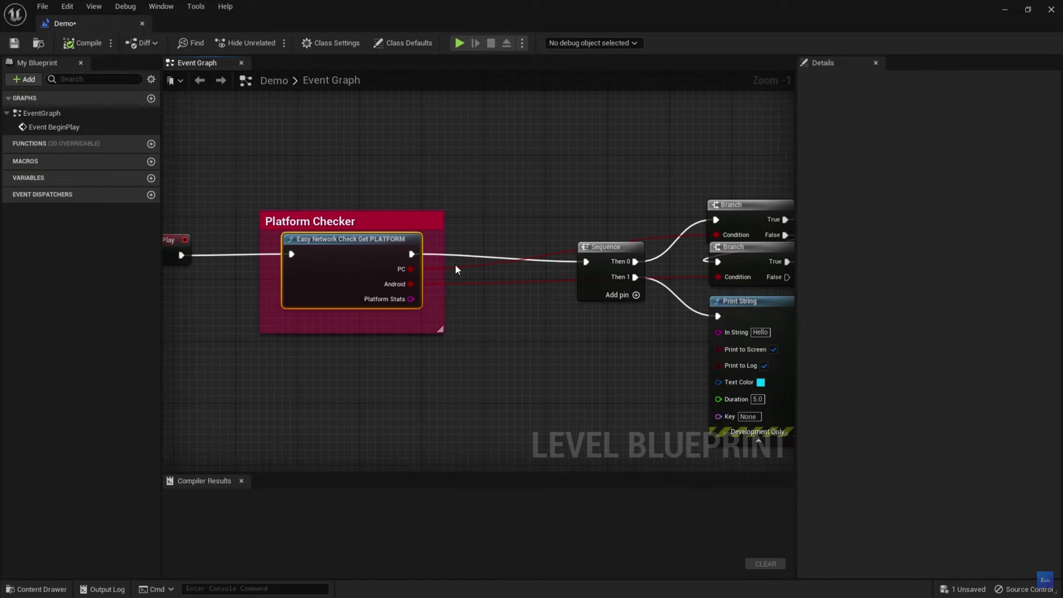
right_drag(754, 202, 364, 390)
Step: Inspect the Easy Network Check PC node and the Windows, Android and Platform Checker nodes in the Easy Network Plugin : Blueprints section
click(284, 249)
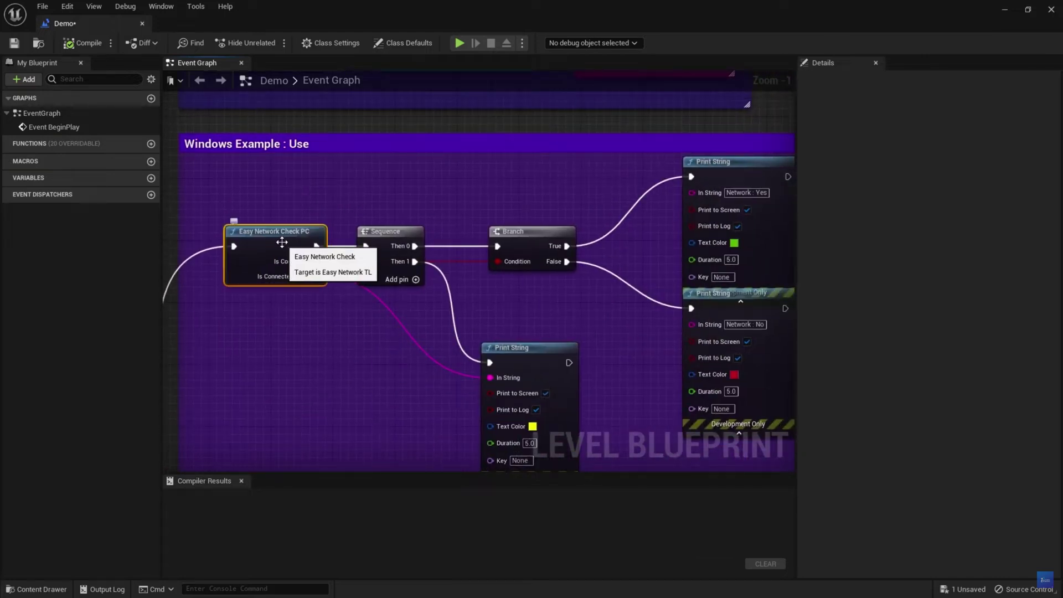
right_drag(340, 217, 353, 421)
click(246, 135)
click(284, 222)
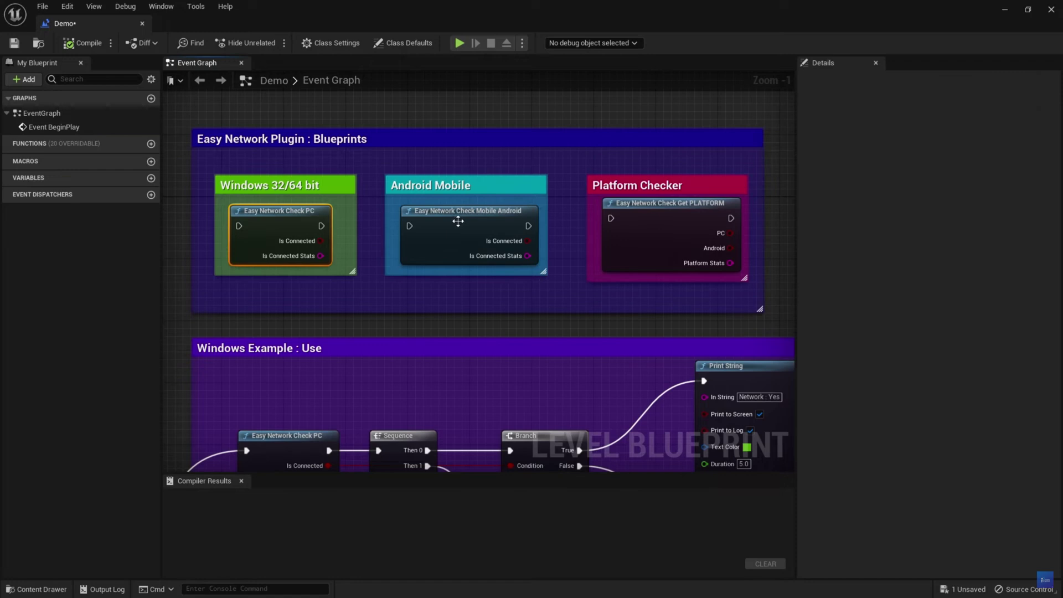
Step: Examine the Windows Example : Use section, following Easy Network Check PC through the Sequence and Branch to the Print String nodes
right_drag(660, 281, 631, 85)
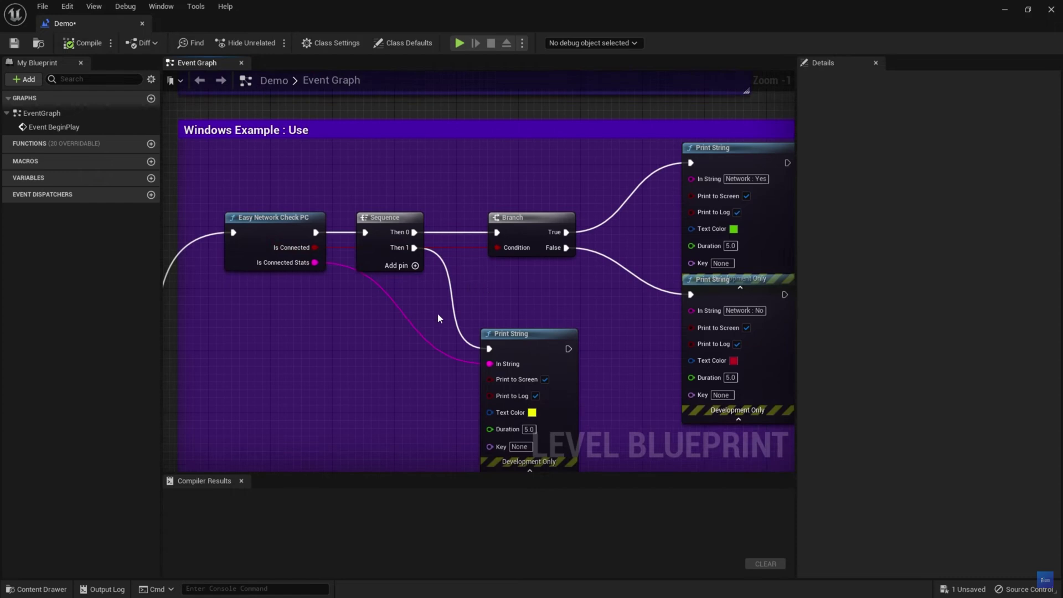
right_drag(482, 306, 452, 300)
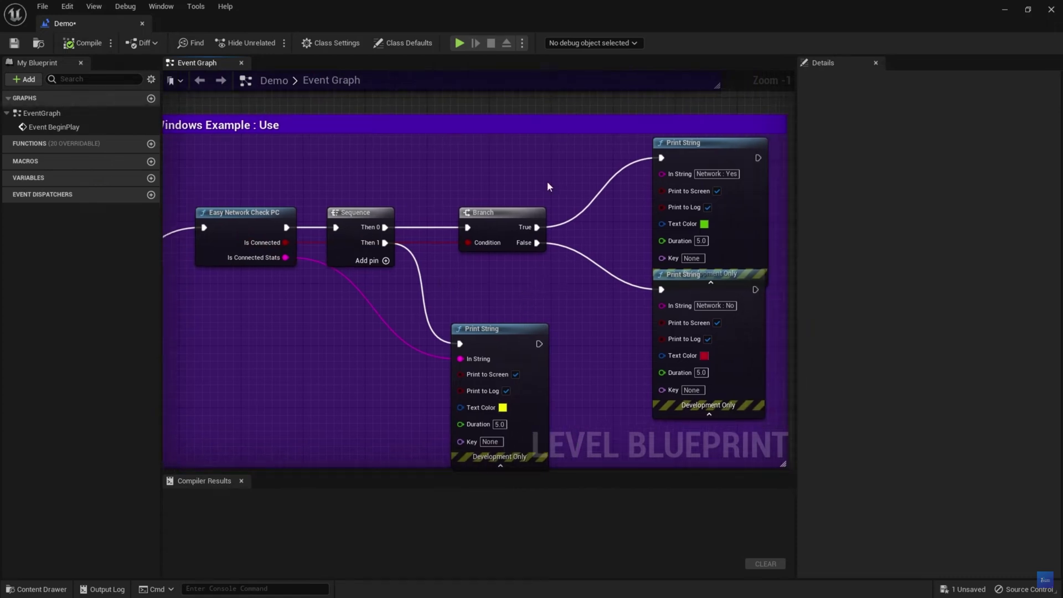
right_drag(537, 248, 582, 101)
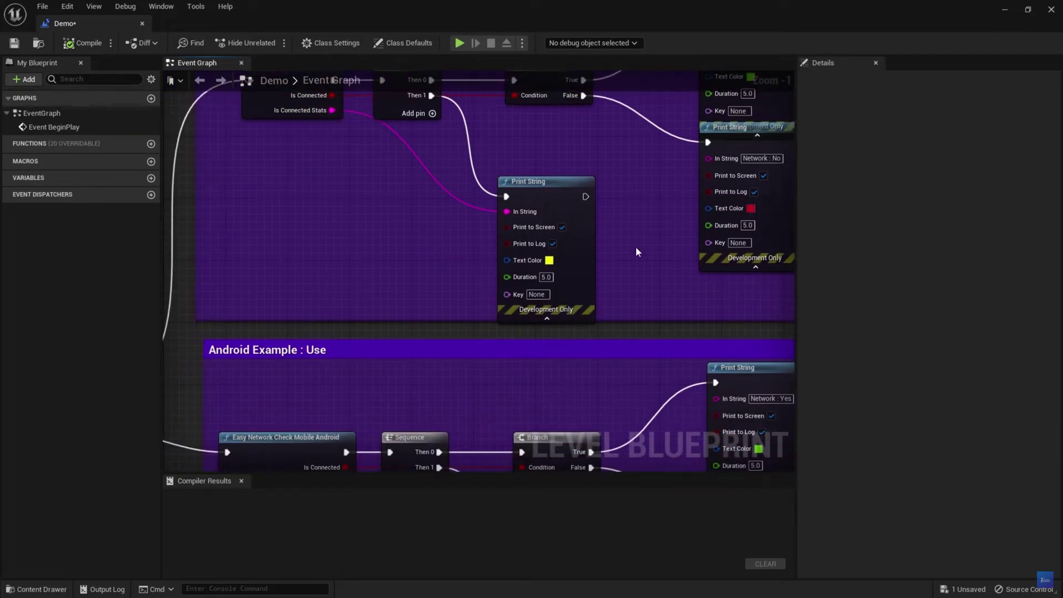
right_drag(716, 399, 473, 221)
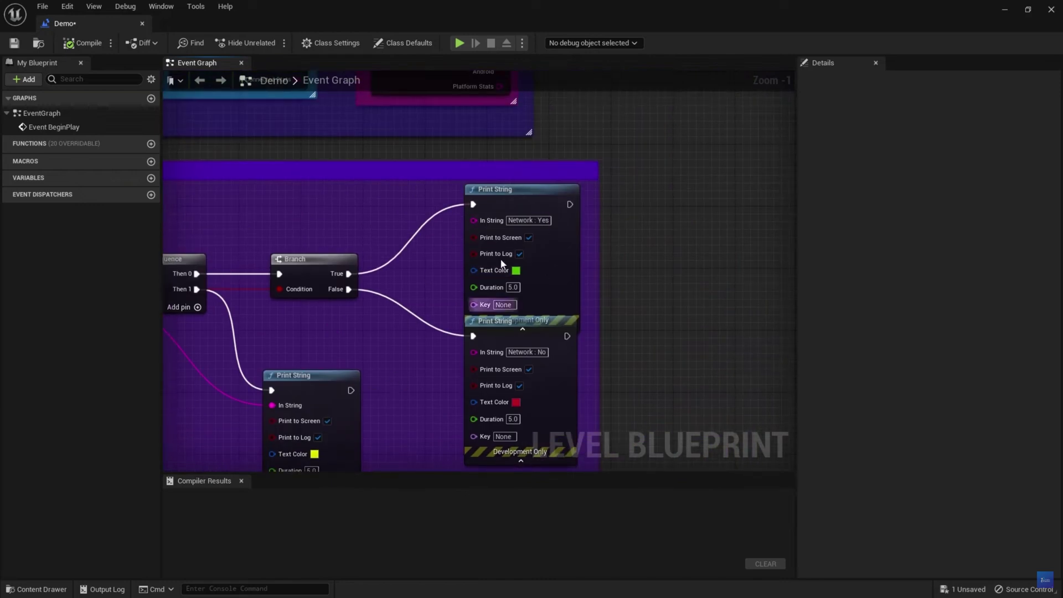
right_drag(325, 391, 586, 282)
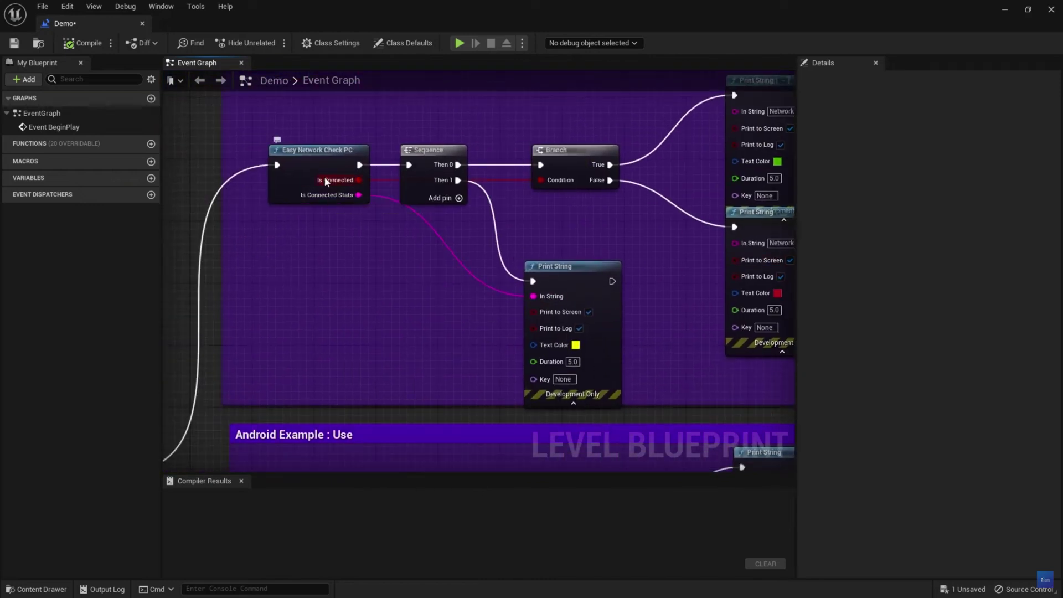
right_drag(474, 211, 325, 202)
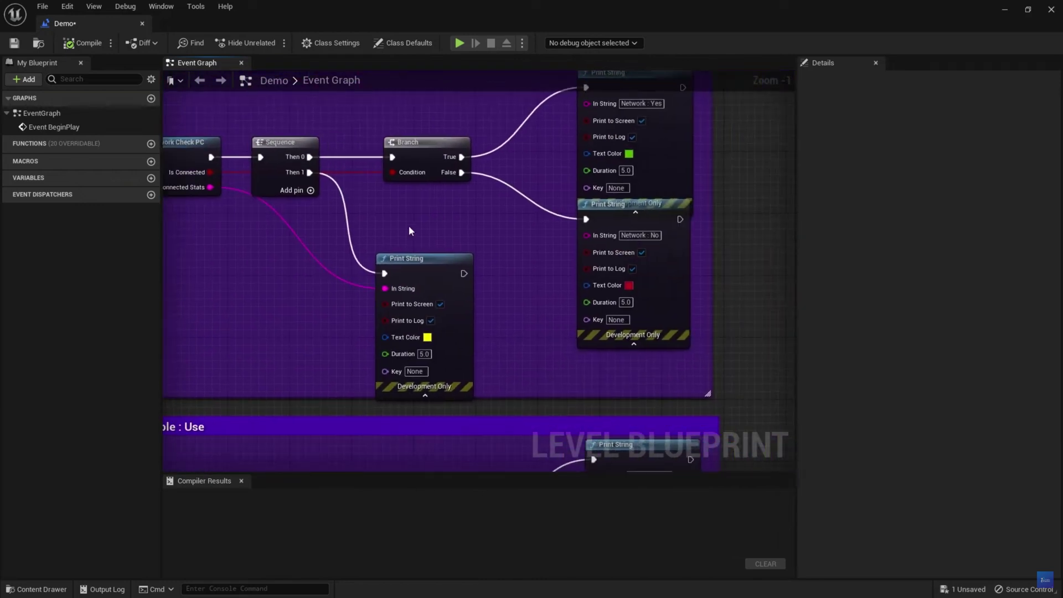
Step: Examine the Android Example : Use section, following Easy Network Check Mobile Android through the Sequence and Branch to the Print String nodes
right_drag(392, 373, 615, 218)
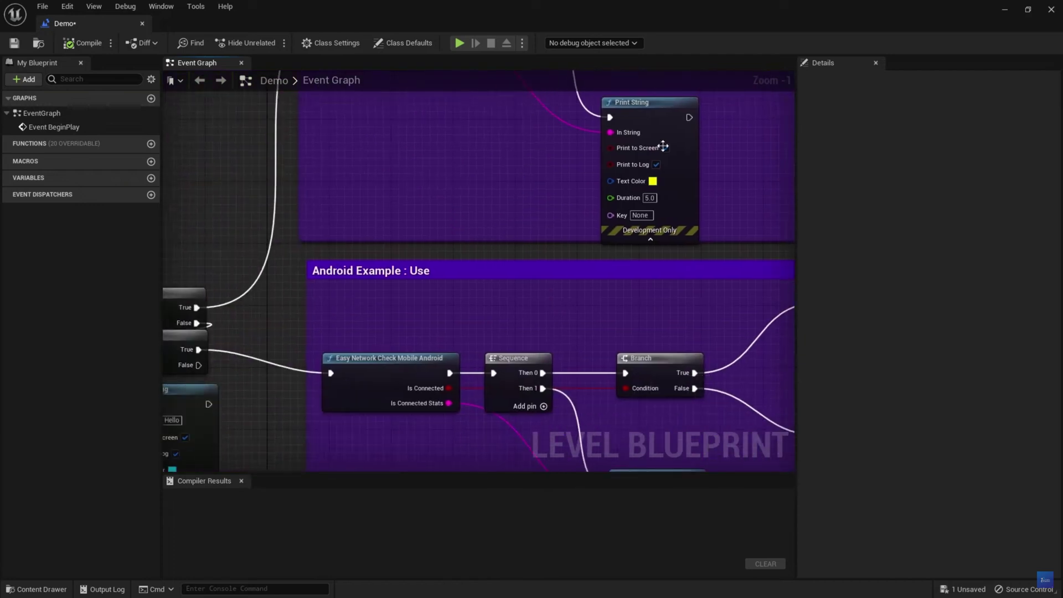
right_drag(353, 305, 350, 197)
right_drag(476, 233, 358, 217)
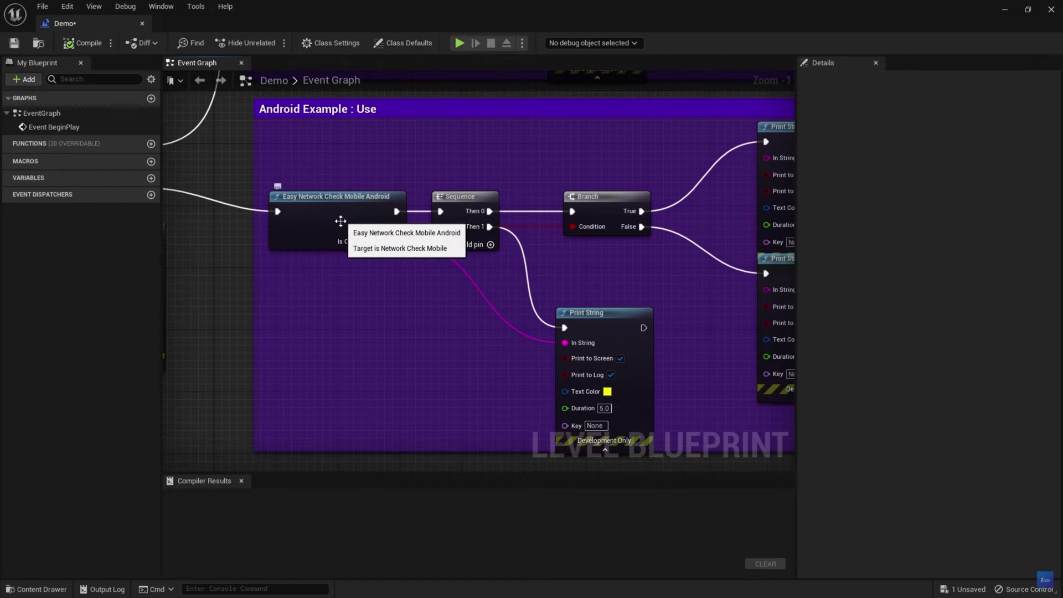
right_drag(517, 251, 453, 243)
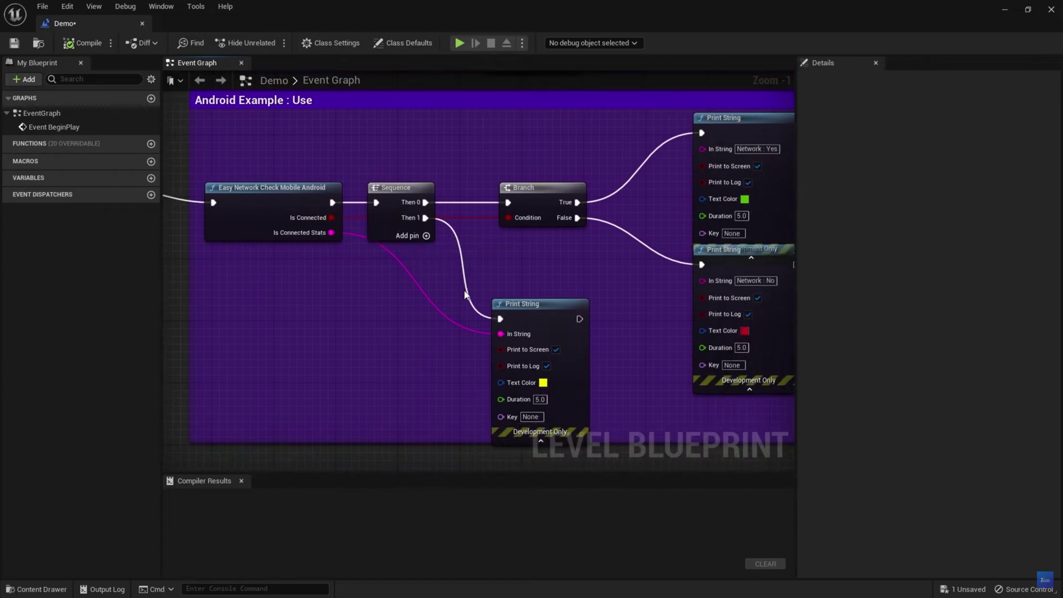
right_drag(465, 294, 394, 311)
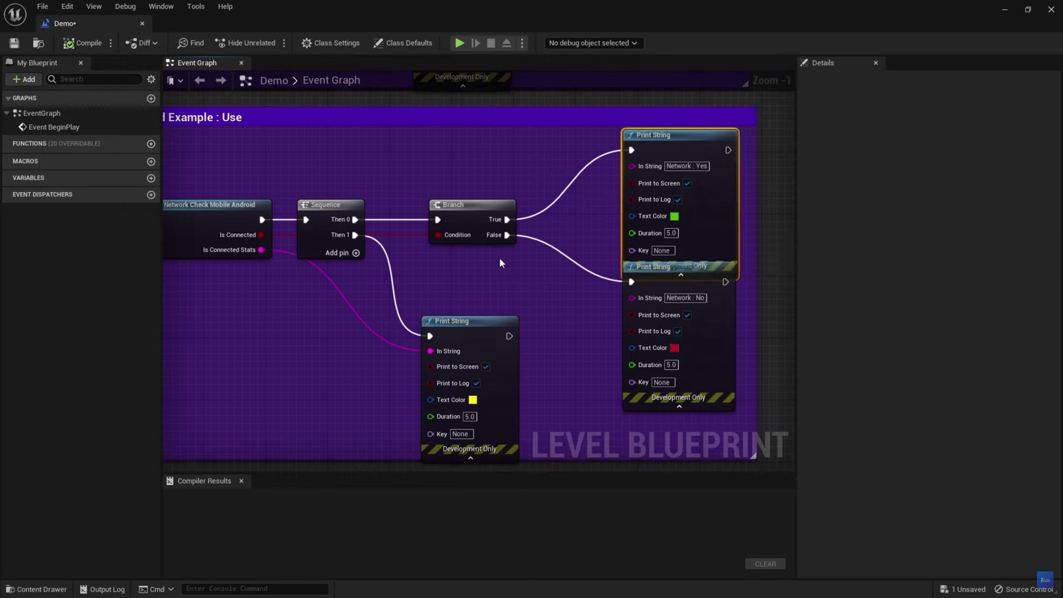
right_drag(331, 270, 389, 193)
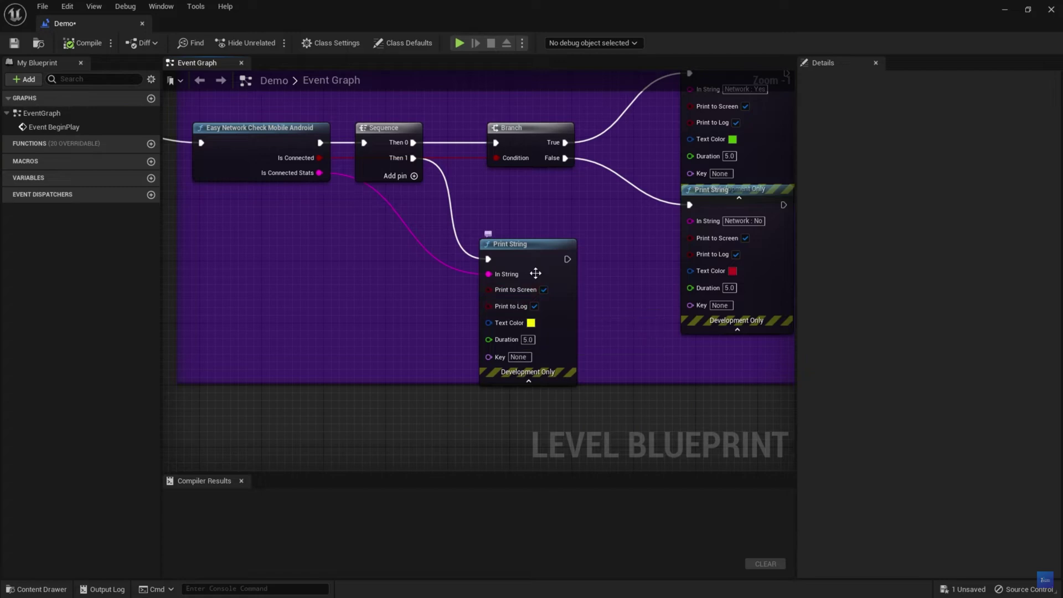
Step: Return to the Platform Checker section and examine the Platform Stats output by pulling a wire from it
right_drag(196, 255, 546, 228)
right_drag(425, 186, 922, 333)
right_drag(534, 262, 391, 231)
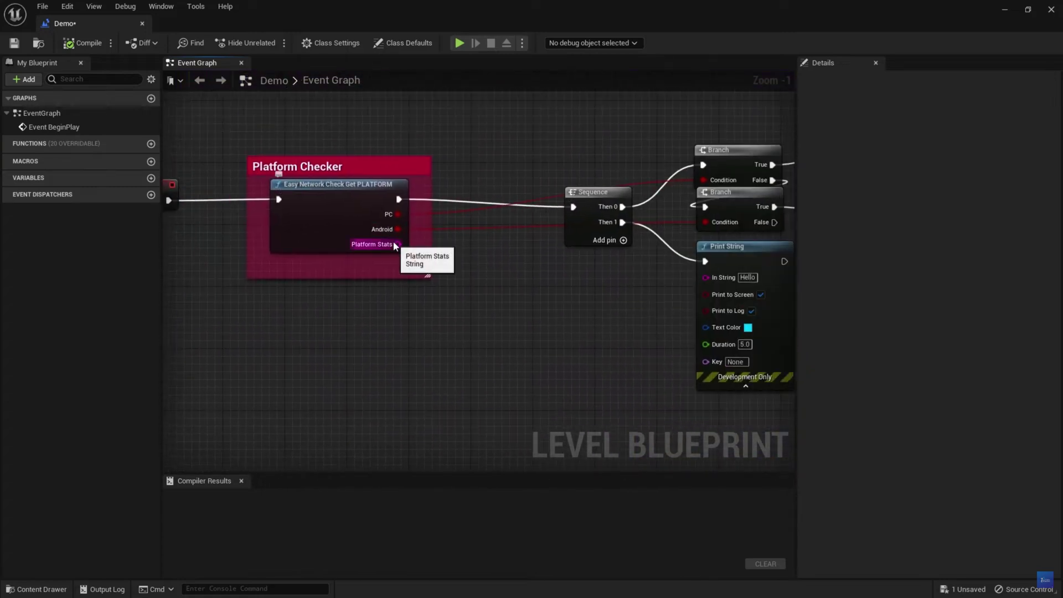
drag(383, 247, 483, 316)
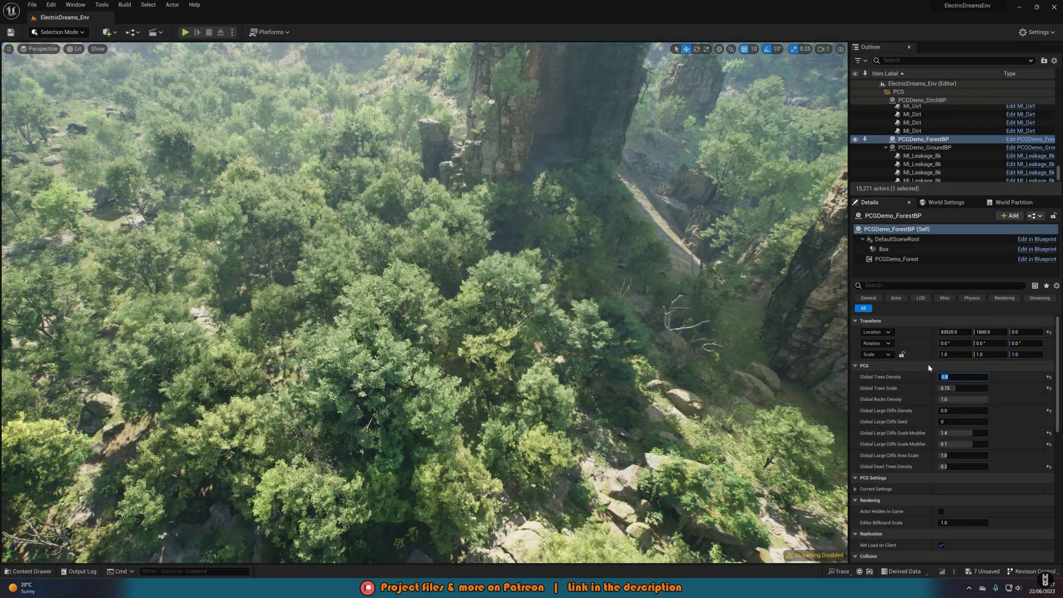
Step: Try Global Trees Scale values of 2 and 0 on PCGDemo_ForestBP in the ElectricDreams_Env level
key(Tab)
text(2)
key(Return)
key(s)
right_drag(820, 317, 819, 318)
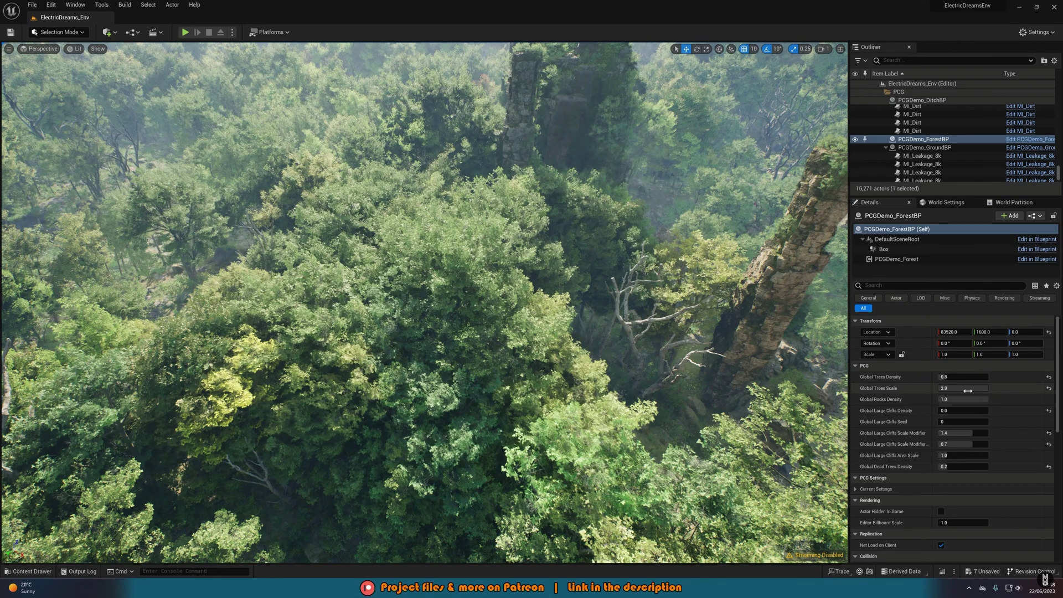
text(0)
key(Return)
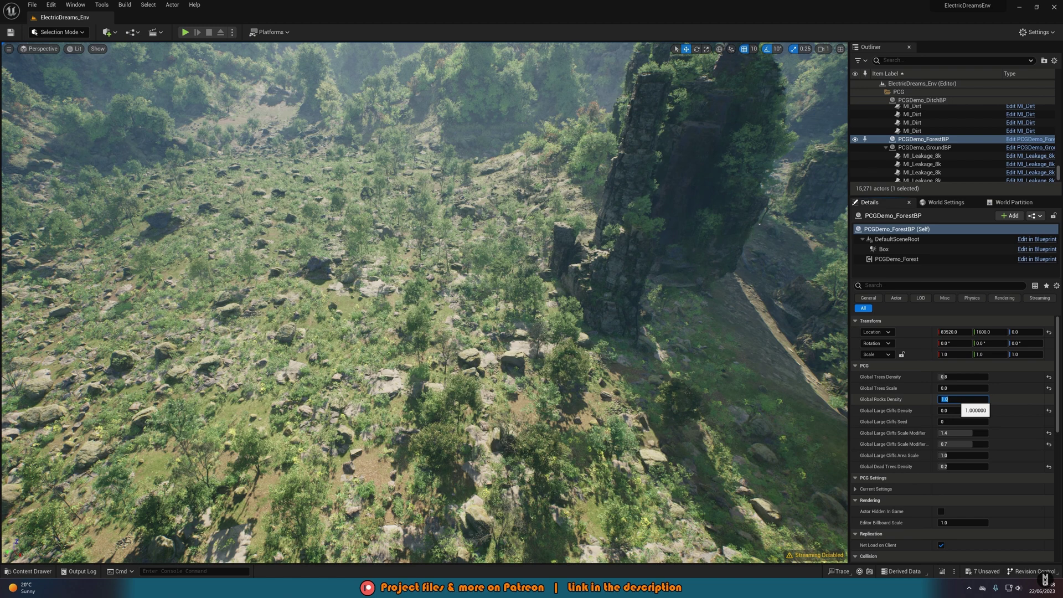
Step: Try Global Rocks Density values of 0.2 and 0.8 on the forest actor and return it to 1
text(0.2)
key(Return)
text(0.8)
key(Return)
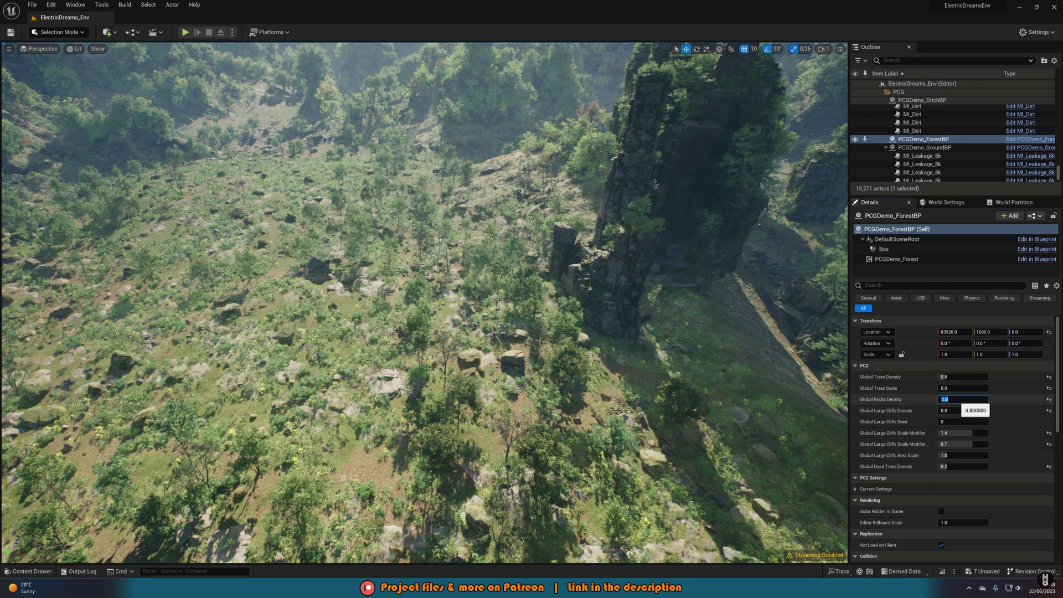
text(1)
key(Return)
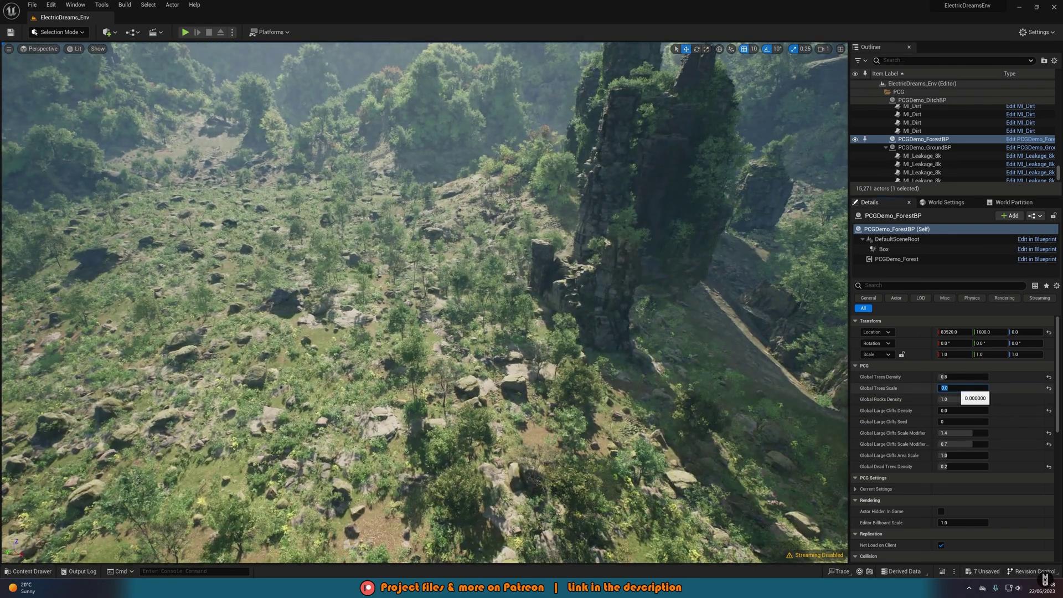
Step: Set the forest's Global Trees Scale to 0.75, Global Trees Density to 2 and Global Large Cliffs Density to 1
text(5)
key(Return)
click(963, 377)
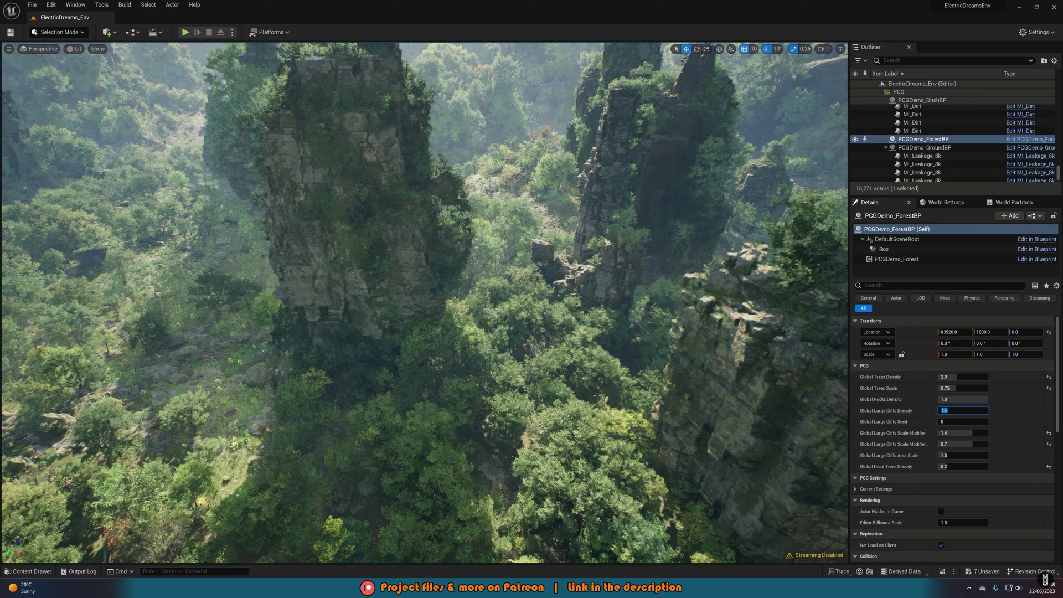
right_drag(594, 358, 594, 357)
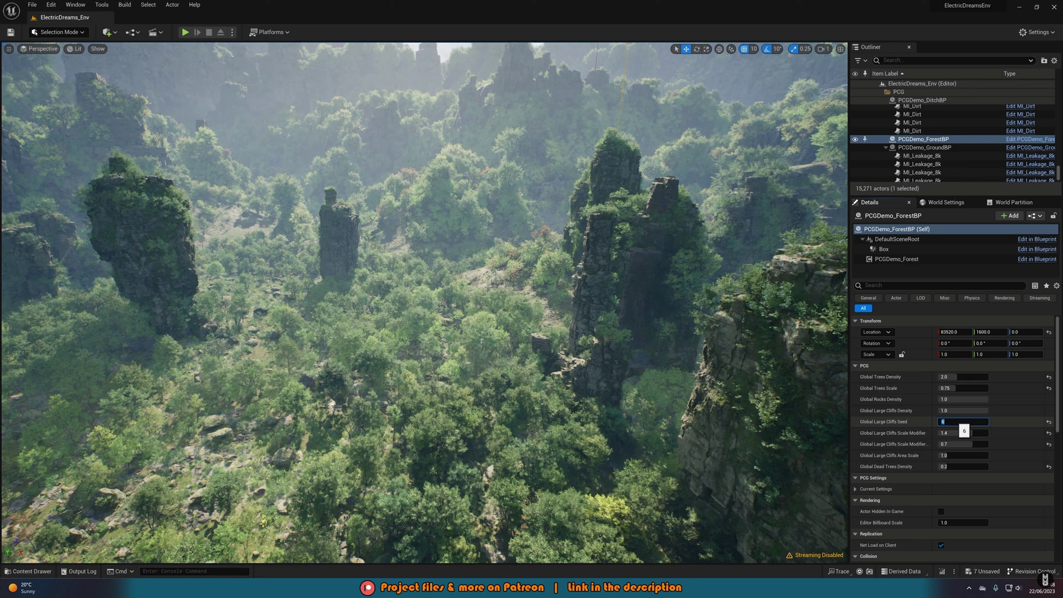
Step: Try several Global Large Cliffs Seed values to vary the cliff layout and return the seed to 0
text(3)
key(Return)
text(1)
key(Return)
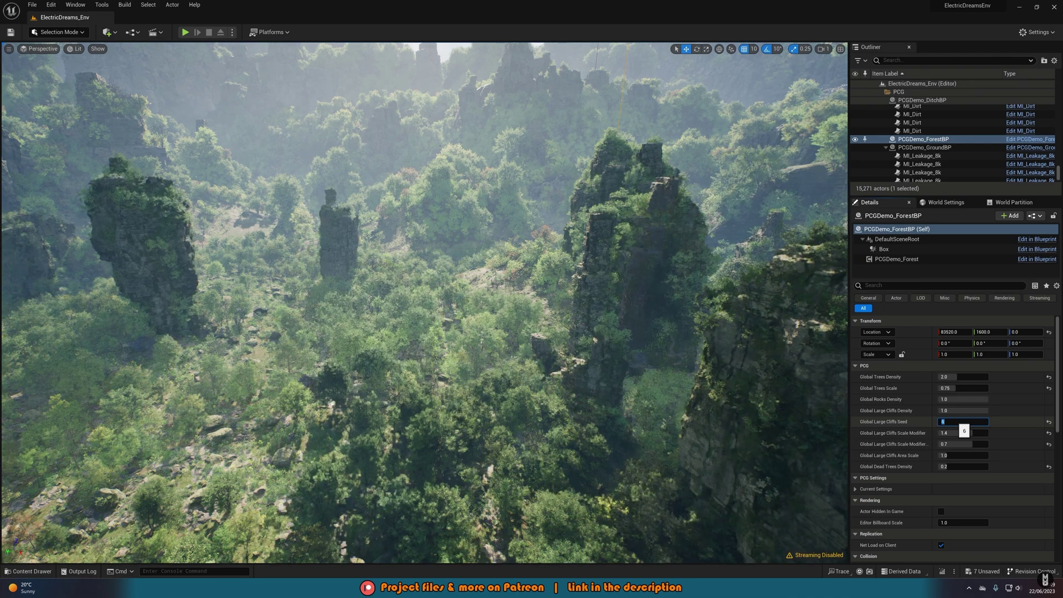
text(1)
key(Return)
text(0)
key(Return)
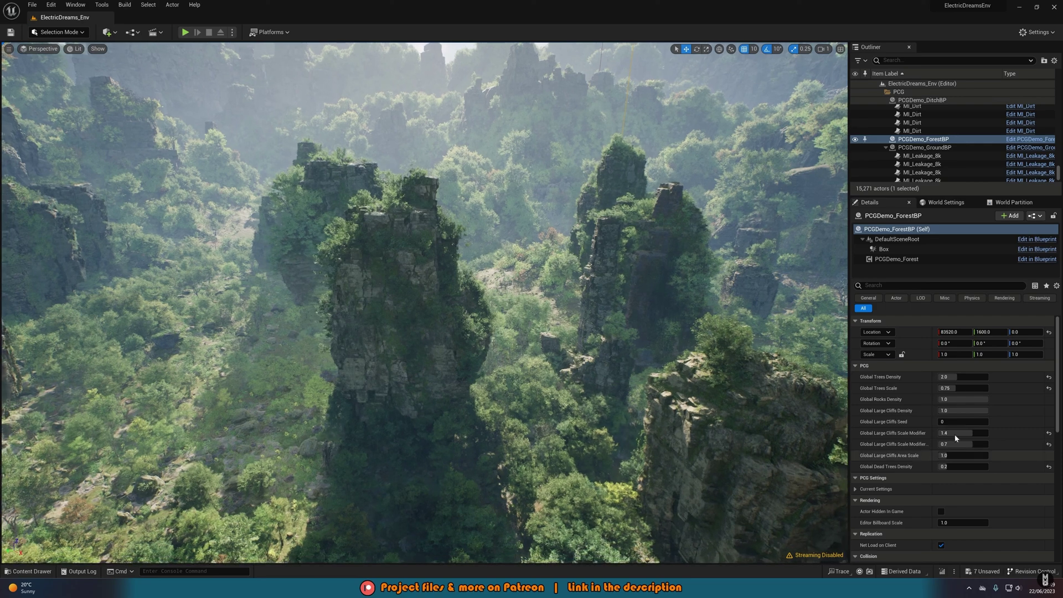
Step: Set the first Global Large Cliffs Scale Modifier to 2 and the second one to 0.2
click(963, 433)
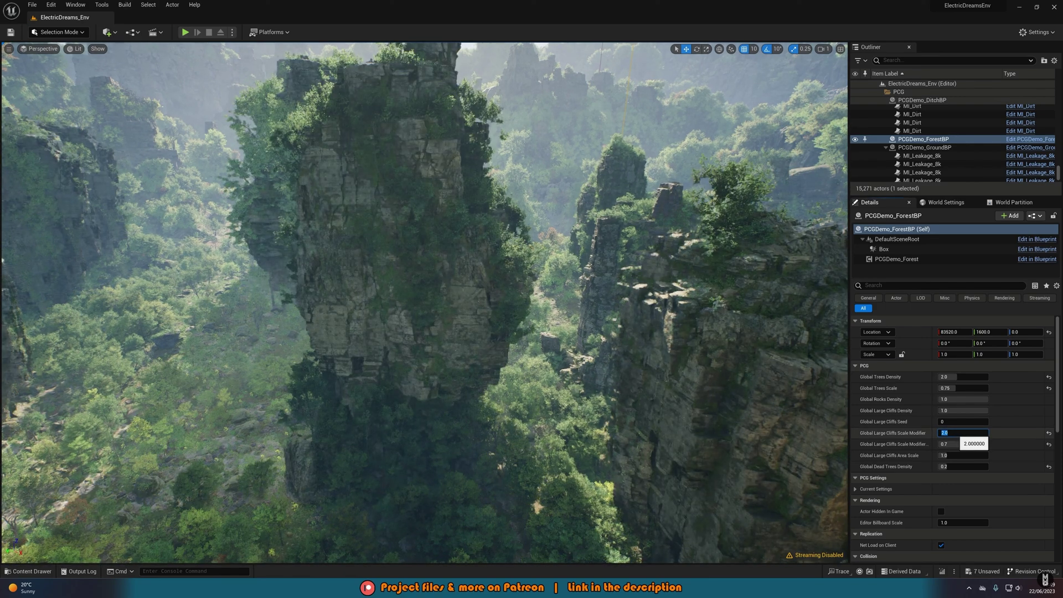
mouse_move(930, 427)
mouse_down()
mouse_move(959, 427)
mouse_move(925, 427)
mouse_up()
click(962, 443)
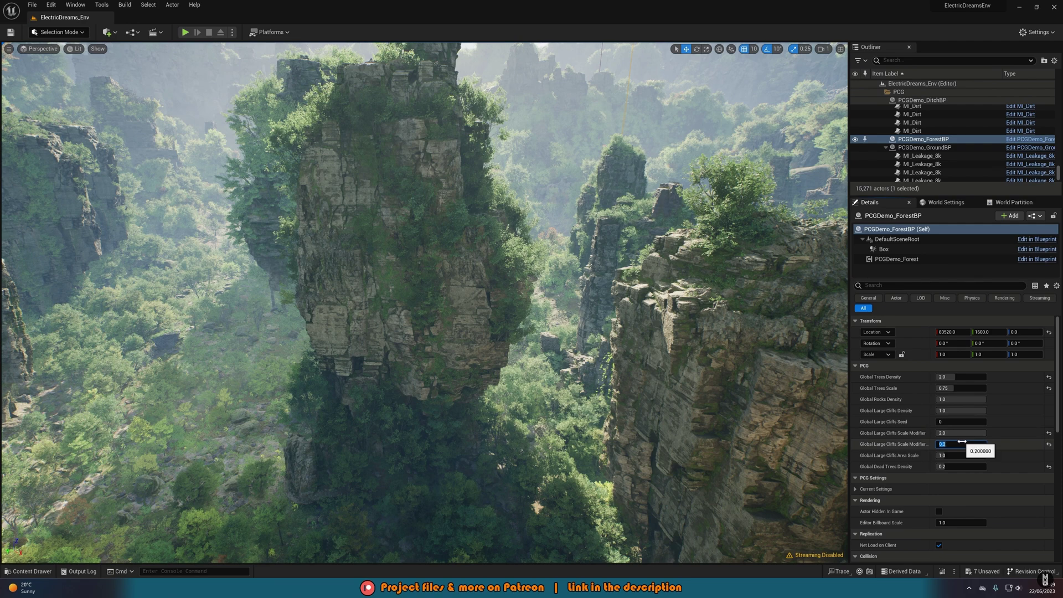
right_drag(517, 321, 486, 312)
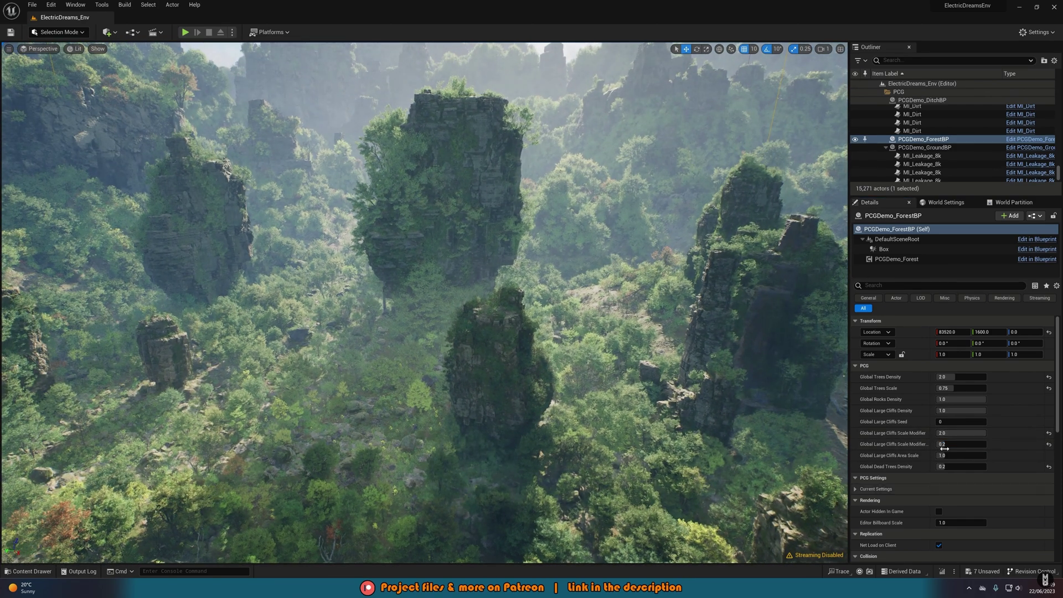
Step: Set the second Global Large Cliffs Scale Modifier to 1
click(960, 444)
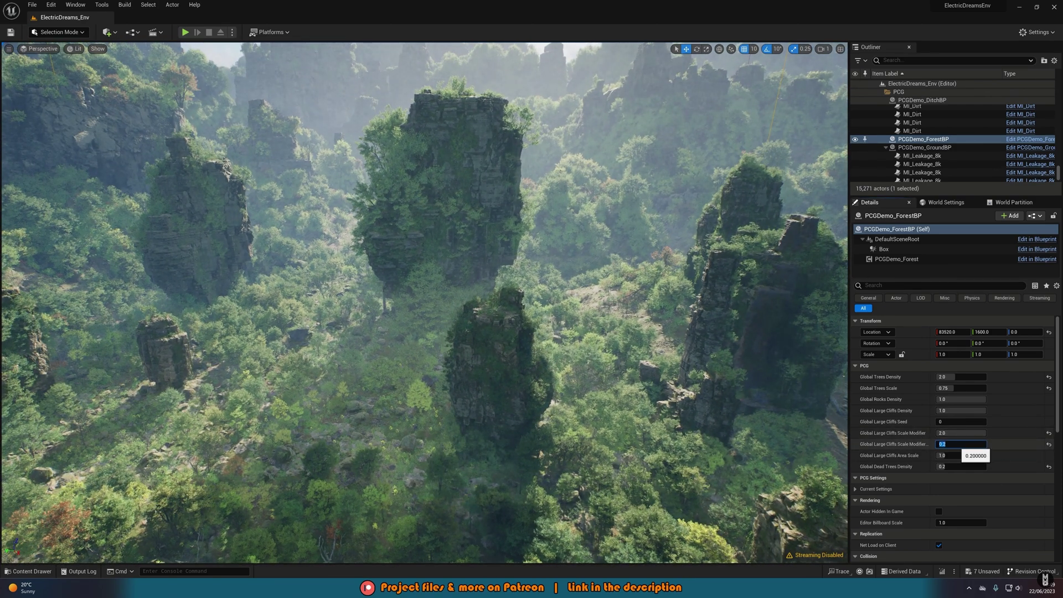
text(1)
key(Return)
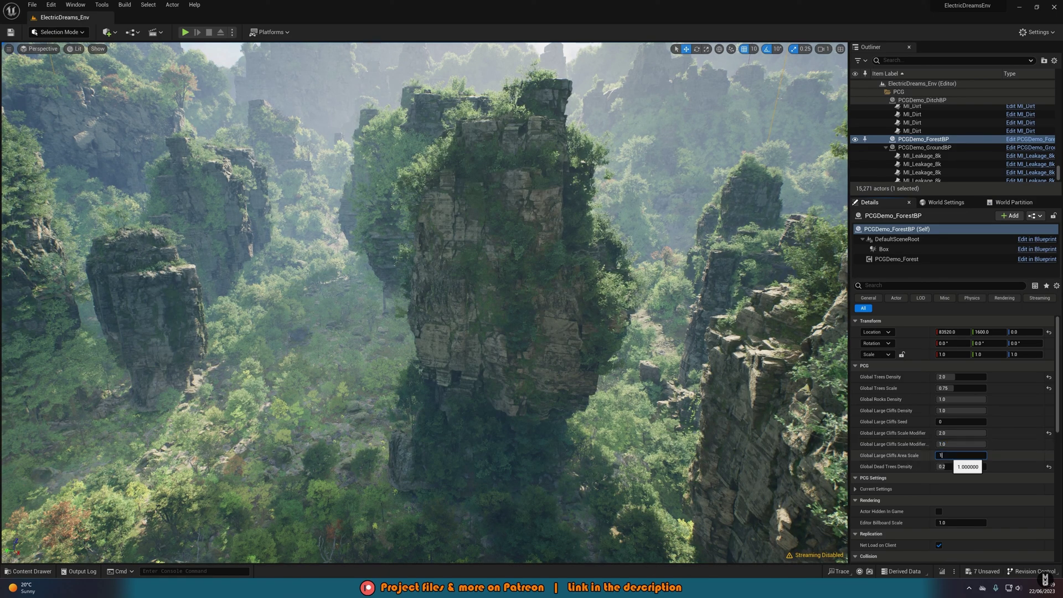
Step: Try a Global Large Cliffs Area Scale of 5 and return it to 1
text(10)
key(Return)
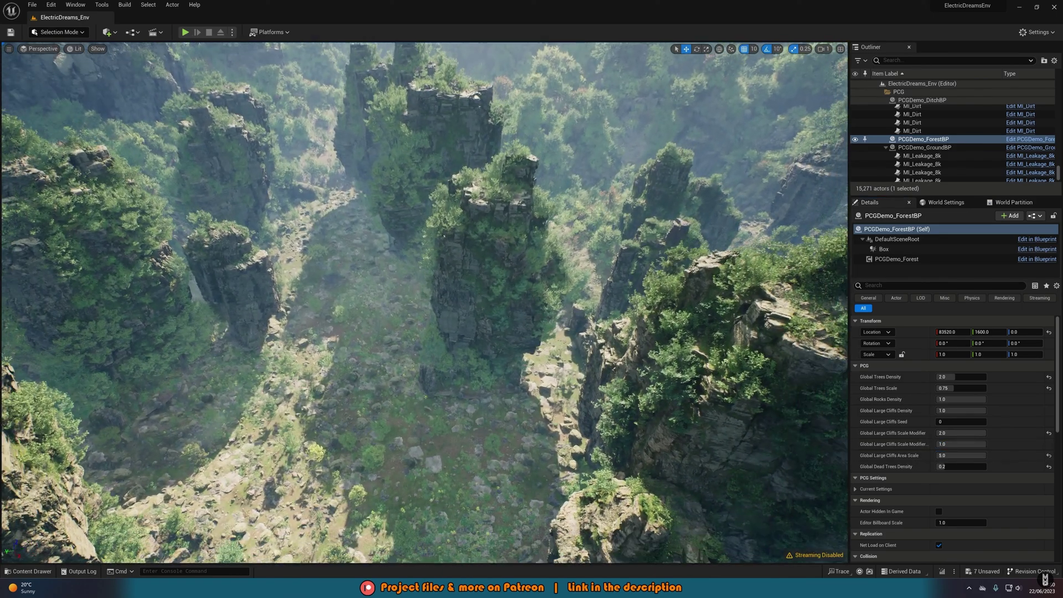
click(960, 455)
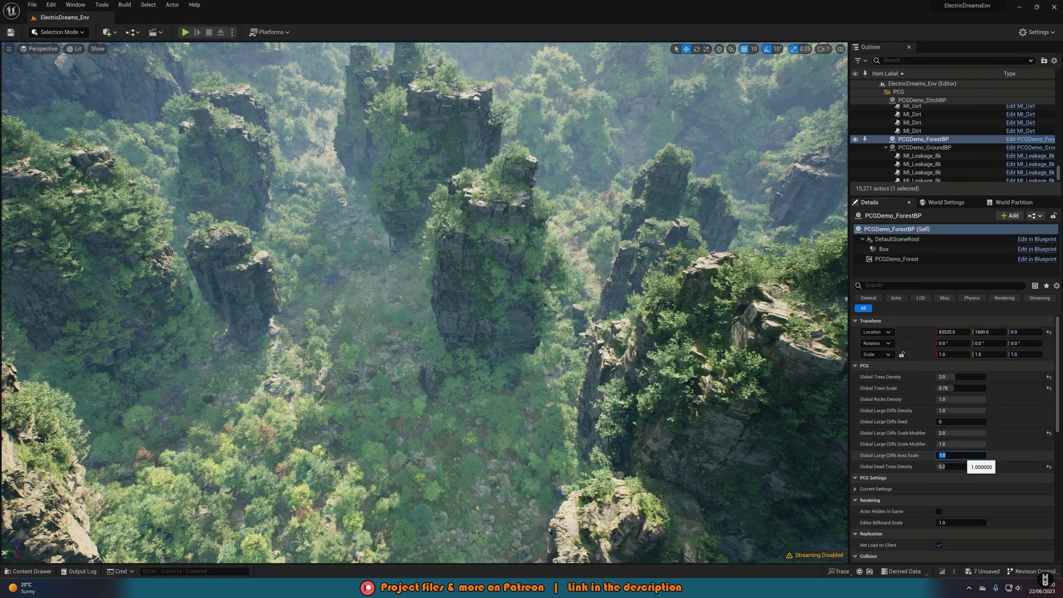
Step: Try a Global Dead Trees Density of 1 and return it to 0.2
text(1)
key(Return)
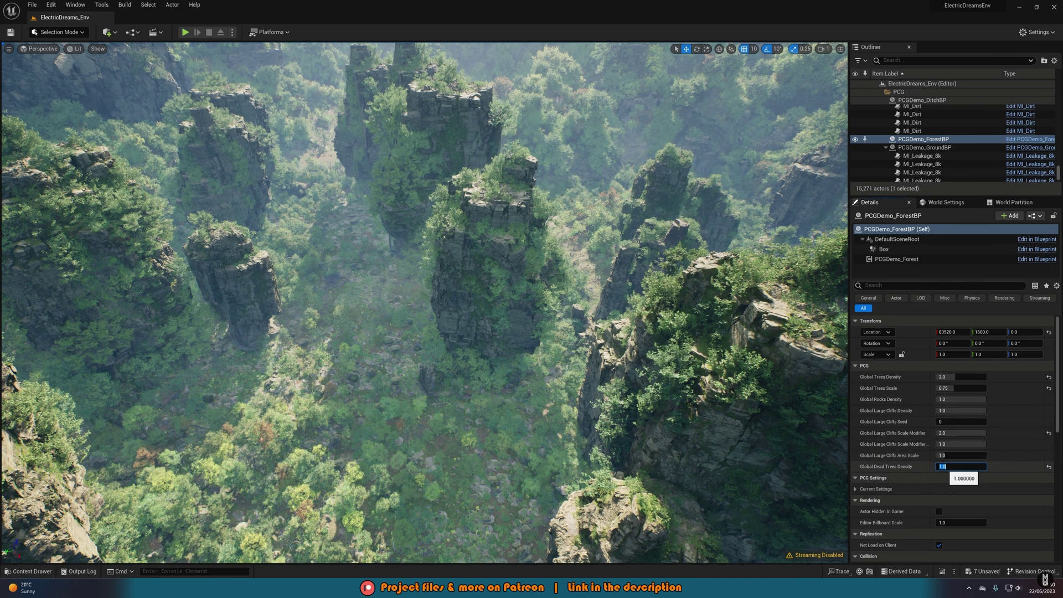
text(0.2)
key(Return)
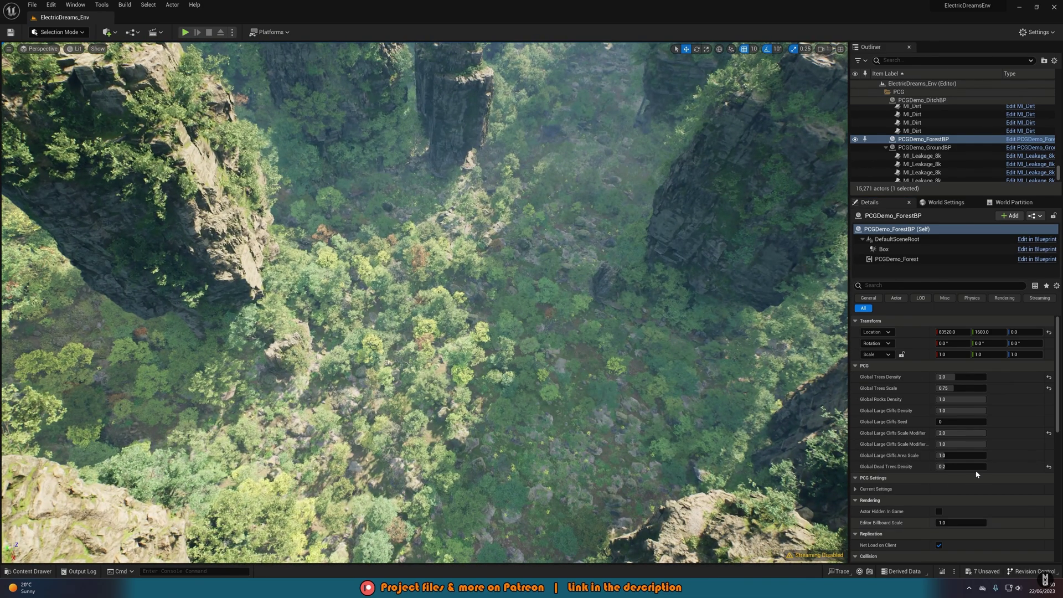
Step: Set the forest's Global Dead Trees Density to 1
click(966, 467)
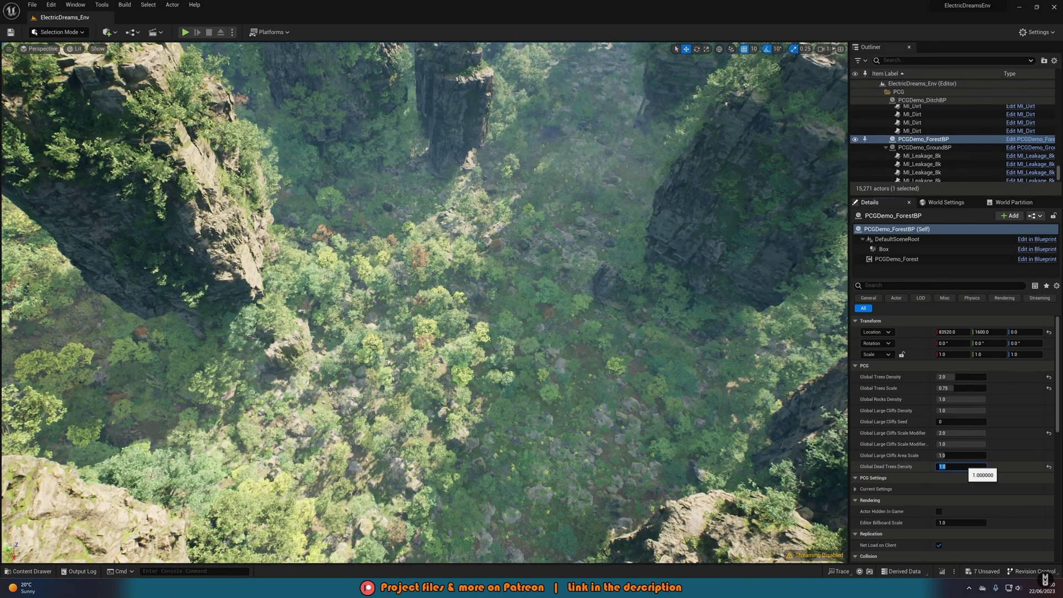
text(1)
key(Return)
Step: Expand the forest's current PCG settings and review the density, spacing, scale and seed parameters for trees and rocks
click(857, 488)
scroll(891, 493, down, 8)
scroll(900, 425, down, 8)
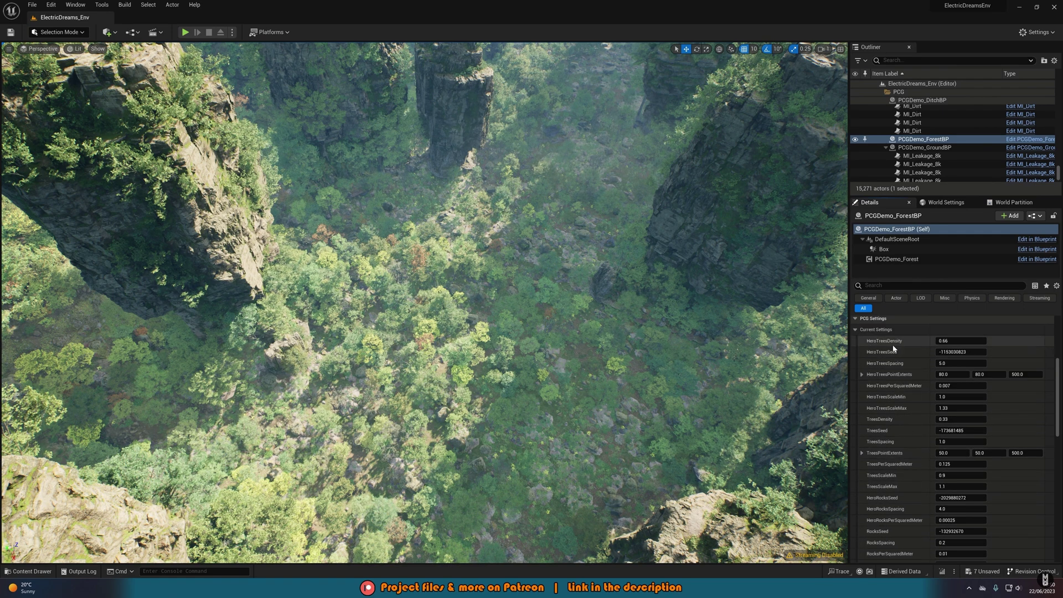
scroll(890, 477, up, 8)
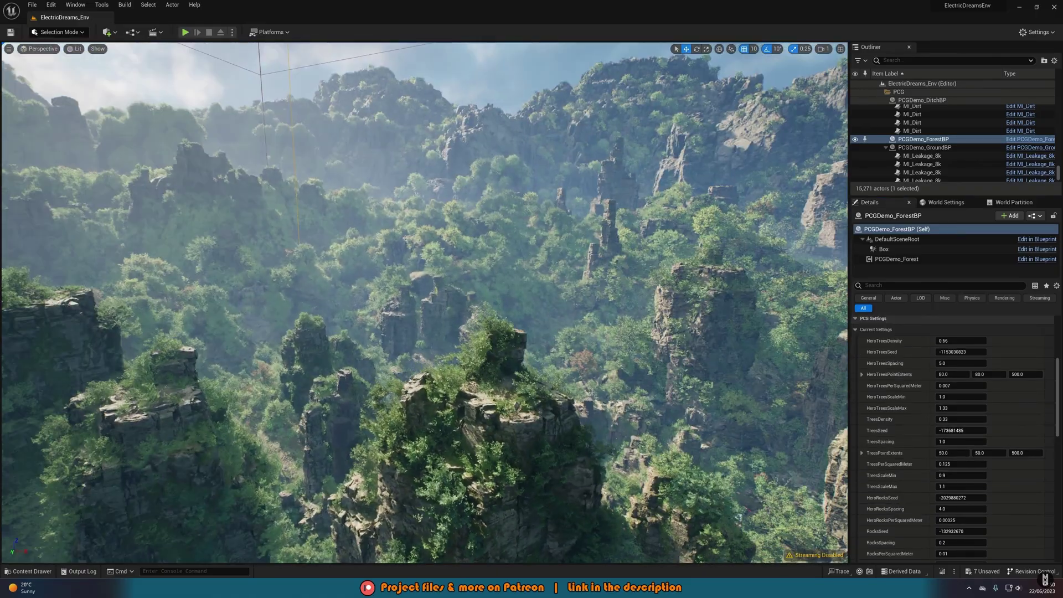
Step: Inspect the generated forest and its cliffs in the viewport from several viewpoints
right_drag(538, 318, 642, 351)
right_drag(538, 318, 593, 315)
key(w)
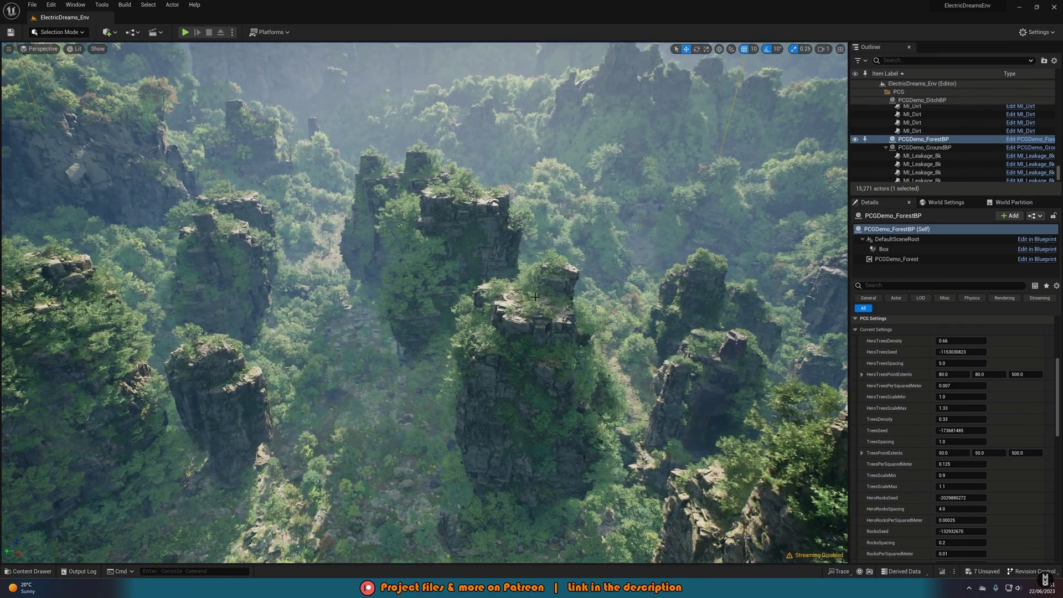
right_drag(535, 297, 606, 299)
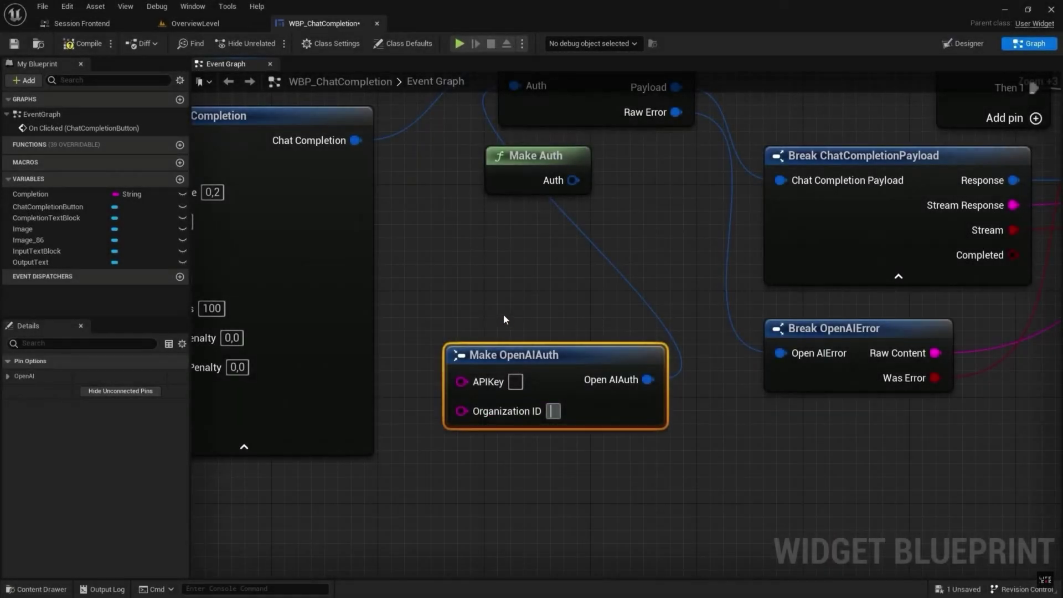
Step: Examine the chat completion graph from the OpenAI authentication node back to the model selection and message nodes
right_drag(467, 286, 646, 372)
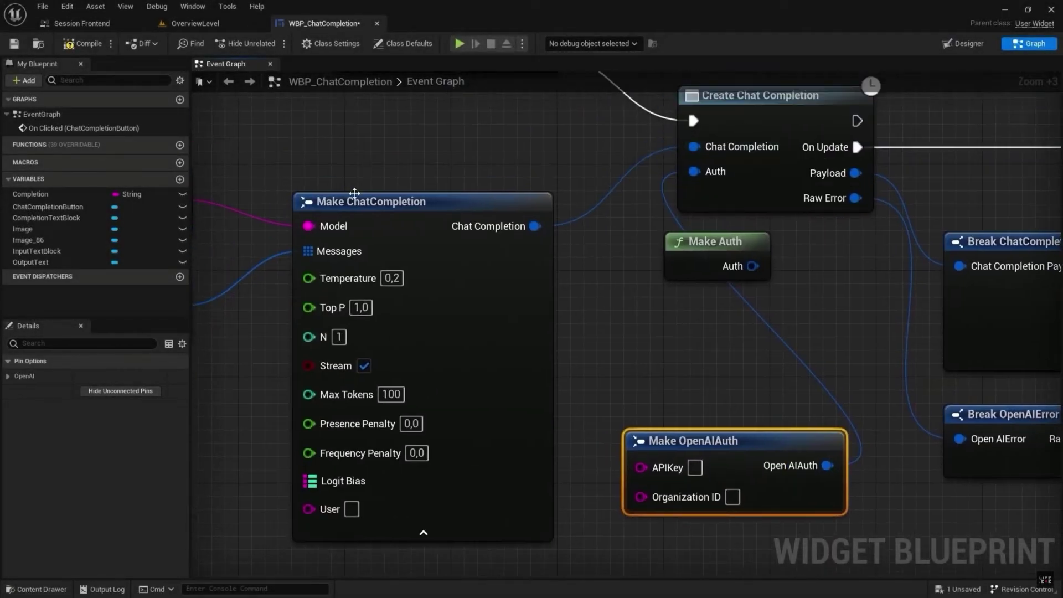
right_drag(363, 159, 529, 112)
scroll(593, 237, down, 3)
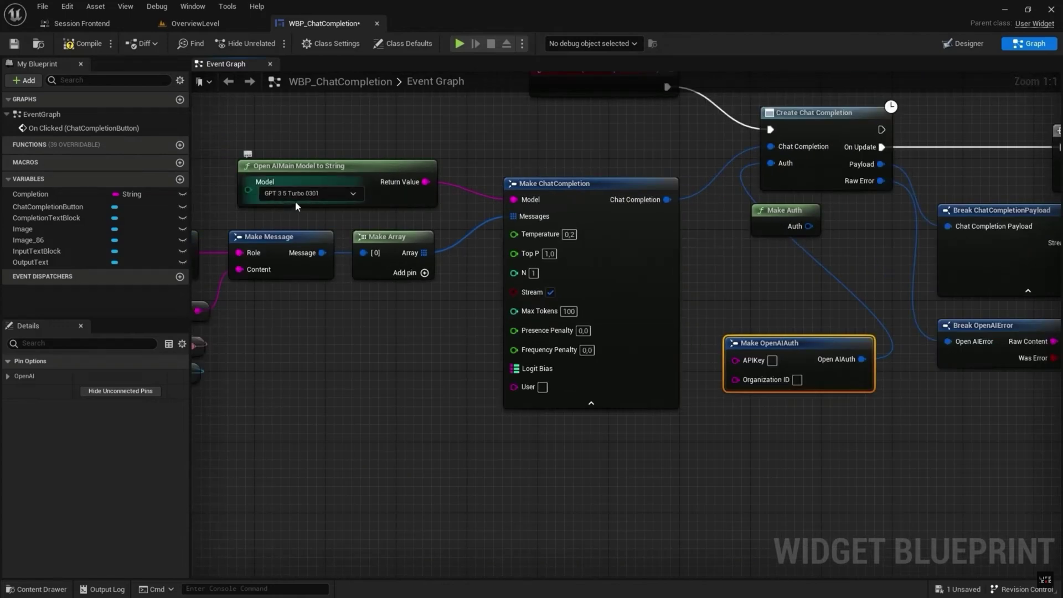